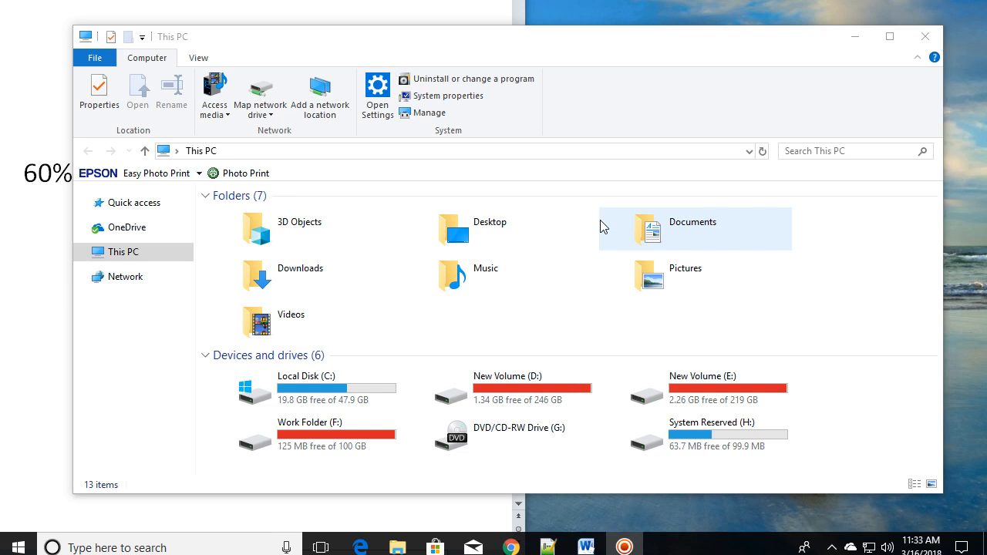
# Select Local Disk (C:) in the This PC window and check its free space.
pyautogui.moveTo(385, 47); pyautogui.dragTo(396, 42)
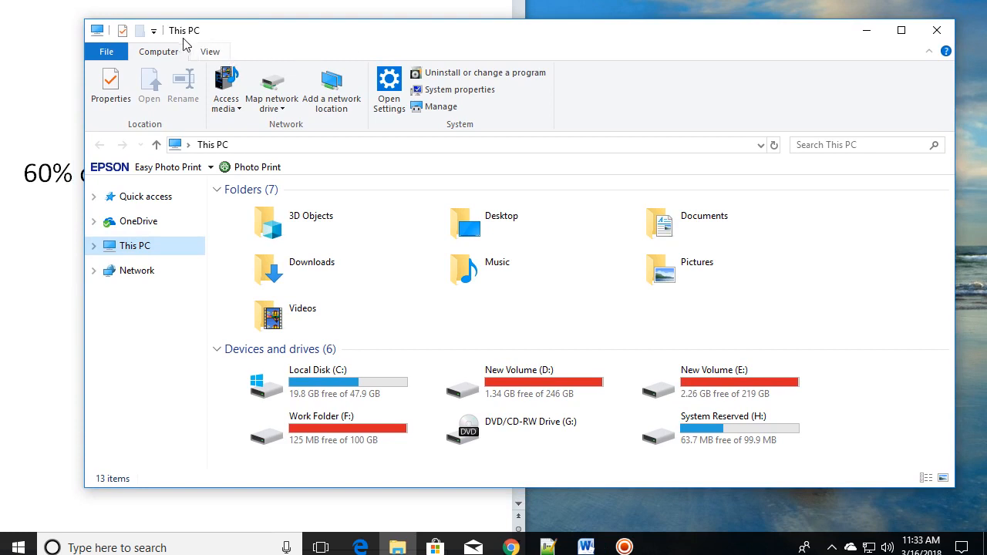
pyautogui.moveTo(456, 38); pyautogui.dragTo(48, 65)
pyautogui.click(602, 262)
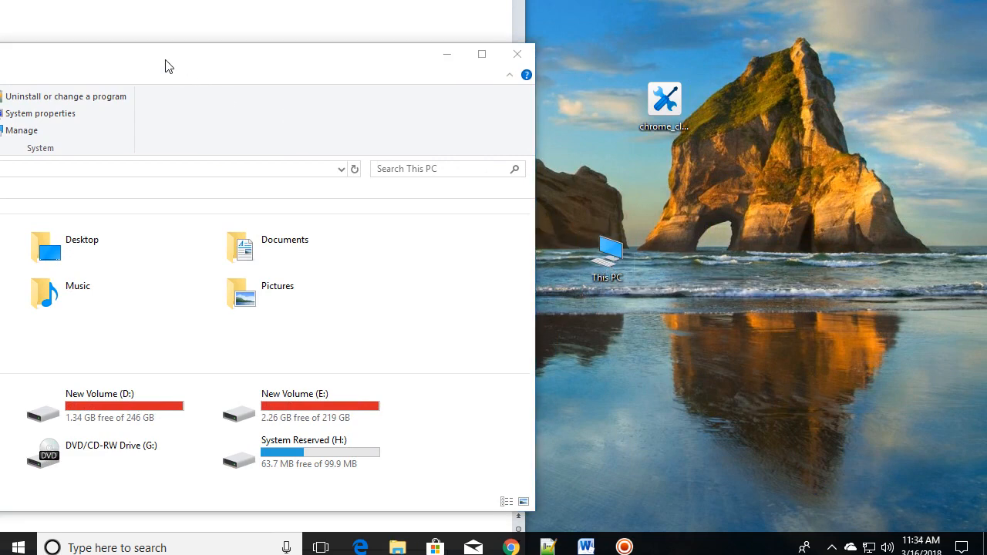
pyautogui.moveTo(167, 64); pyautogui.dragTo(356, 67)
pyautogui.moveTo(475, 62); pyautogui.dragTo(546, 36)
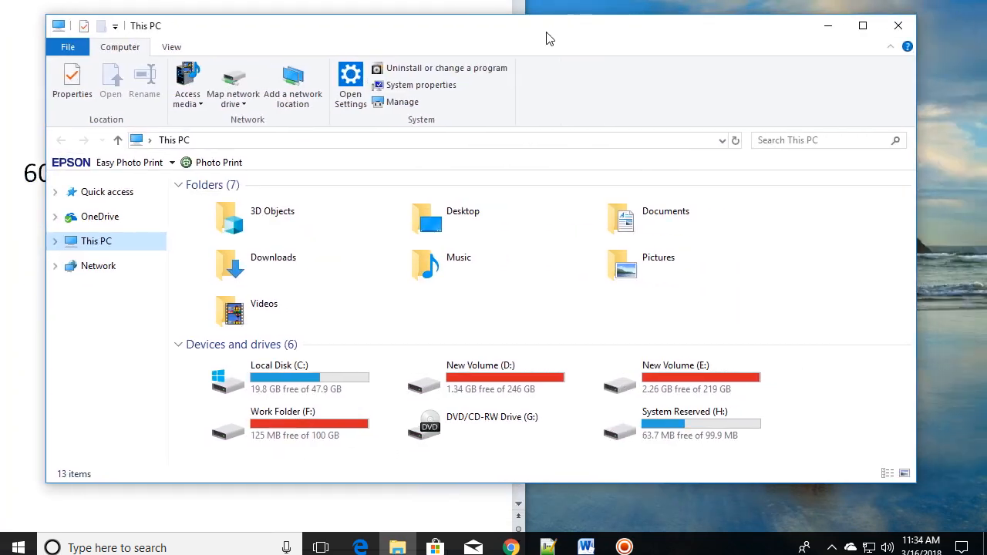
pyautogui.click(297, 374)
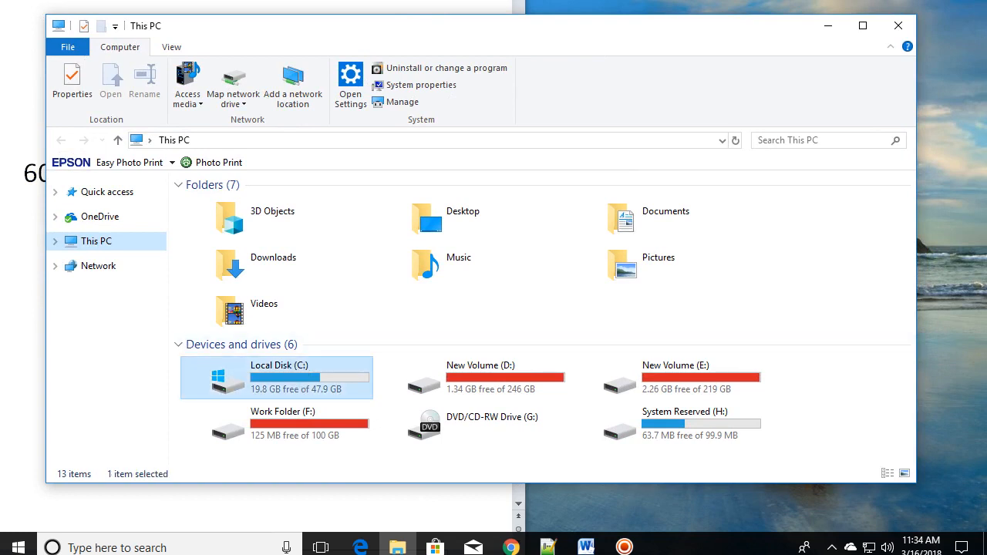
pyautogui.moveTo(435, 28); pyautogui.dragTo(456, 28)
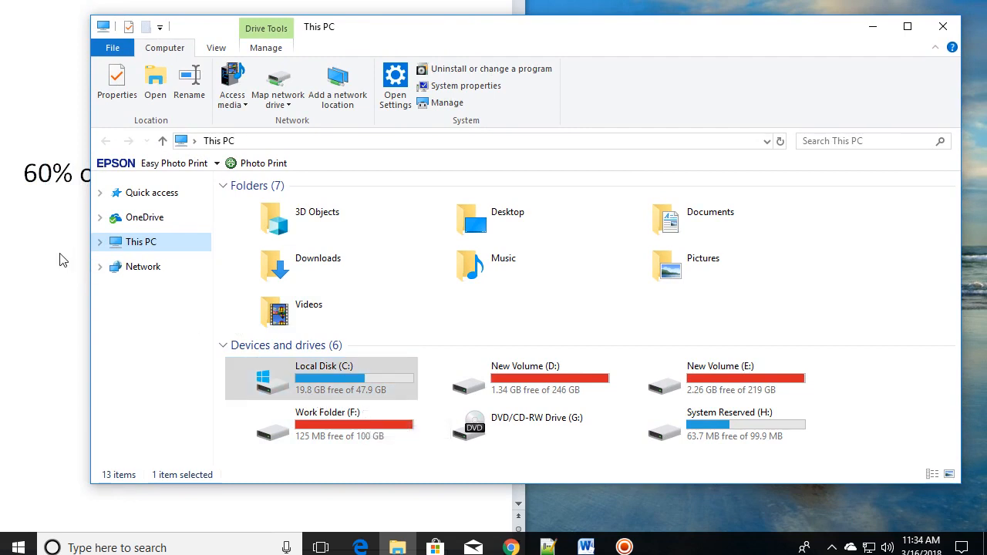
# Read the document's note on how much C: drive space should be free and compare it with Local Disk (C:).
pyautogui.click(71, 94)
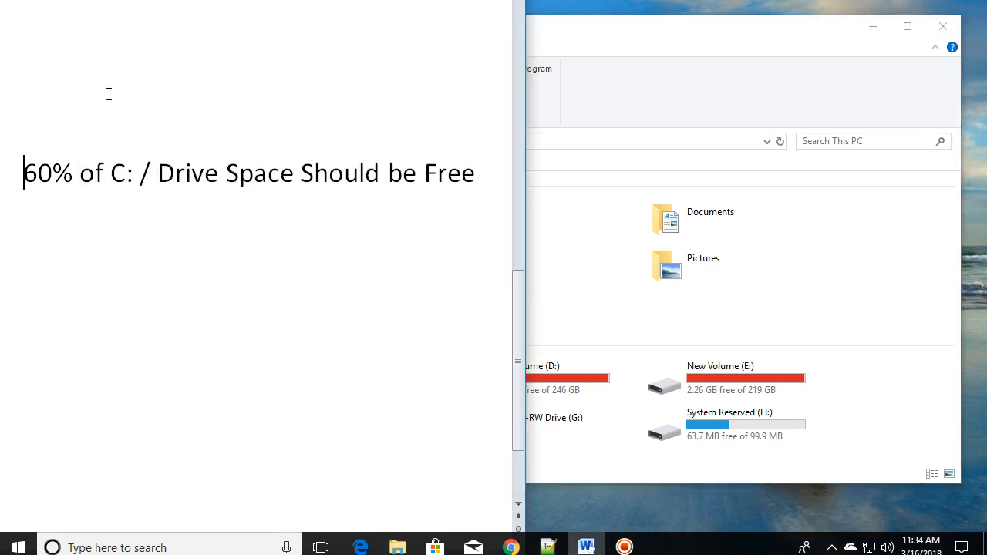
pyautogui.moveTo(23, 172); pyautogui.dragTo(445, 173)
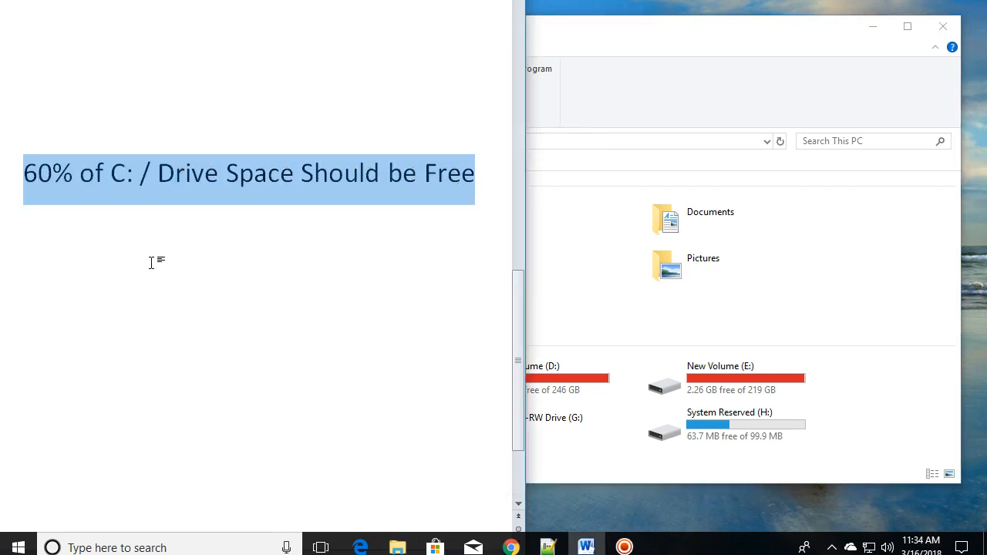
pyautogui.click(158, 233)
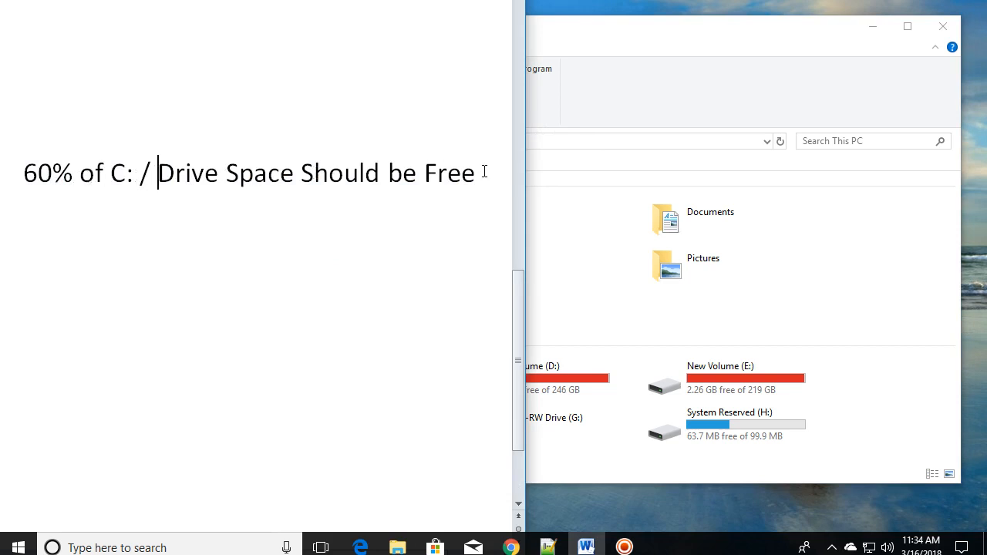
pyautogui.click(600, 46)
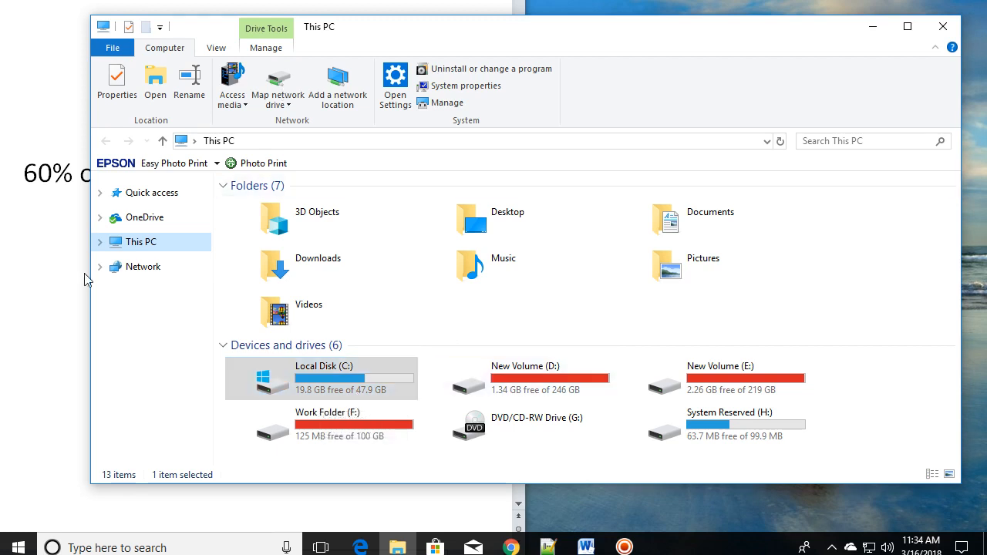
pyautogui.click(51, 273)
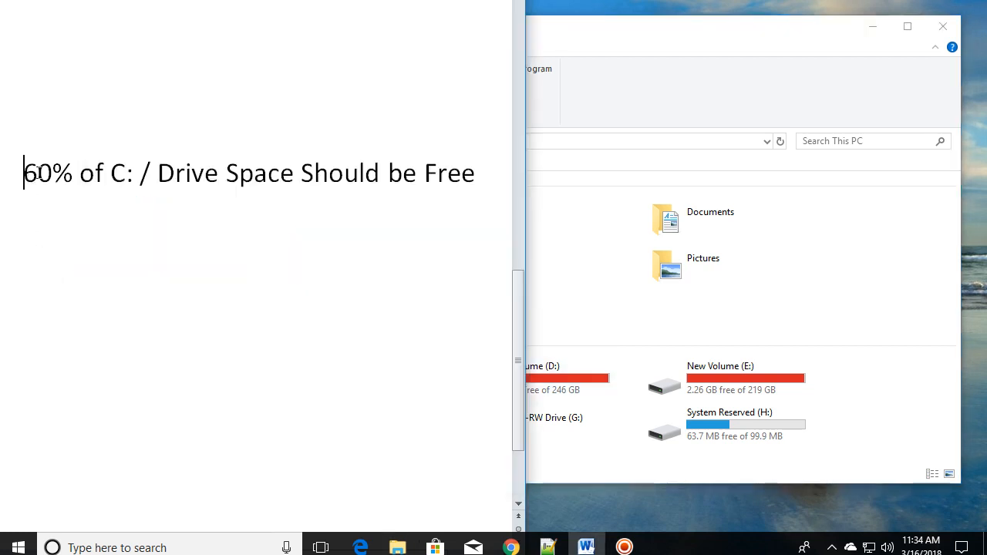
pyautogui.moveTo(37, 173); pyautogui.dragTo(461, 177)
pyautogui.click(131, 270)
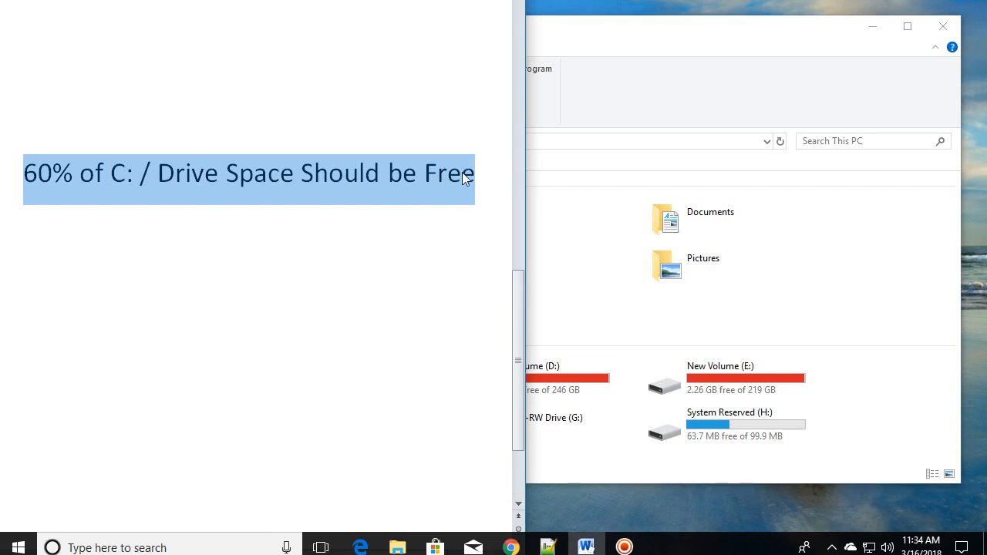
pyautogui.click(436, 269)
pyautogui.click(627, 39)
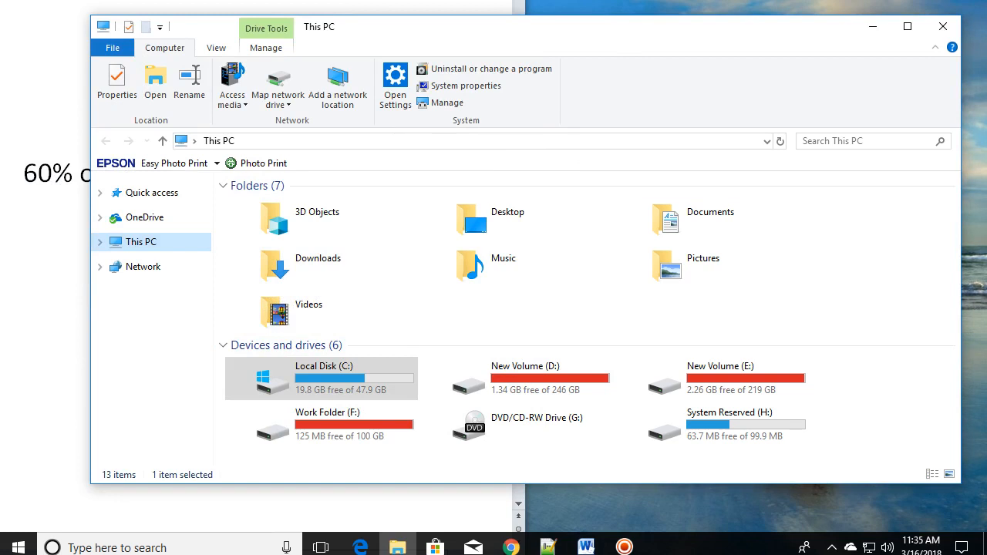
pyautogui.click(797, 502)
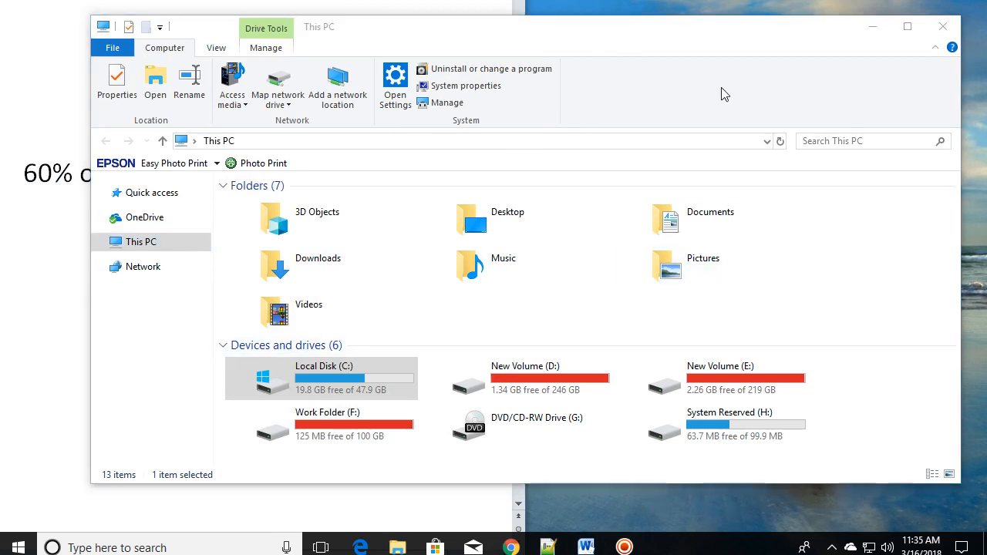
# Compare the free space of Local Disk (C:), New Volume (D:), New Volume (E:) and Work Folder (F:).
pyautogui.moveTo(725, 37); pyautogui.dragTo(690, 51)
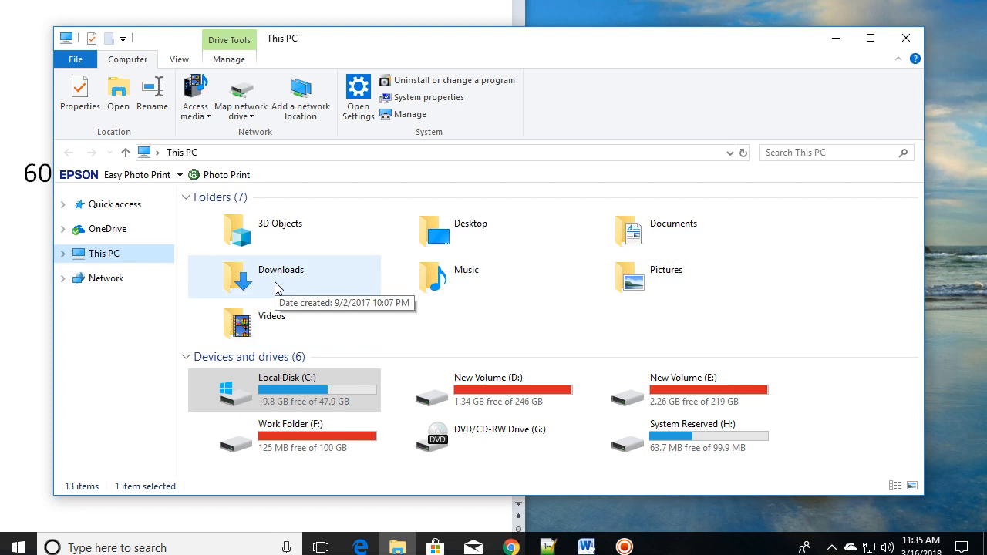
pyautogui.click(515, 392)
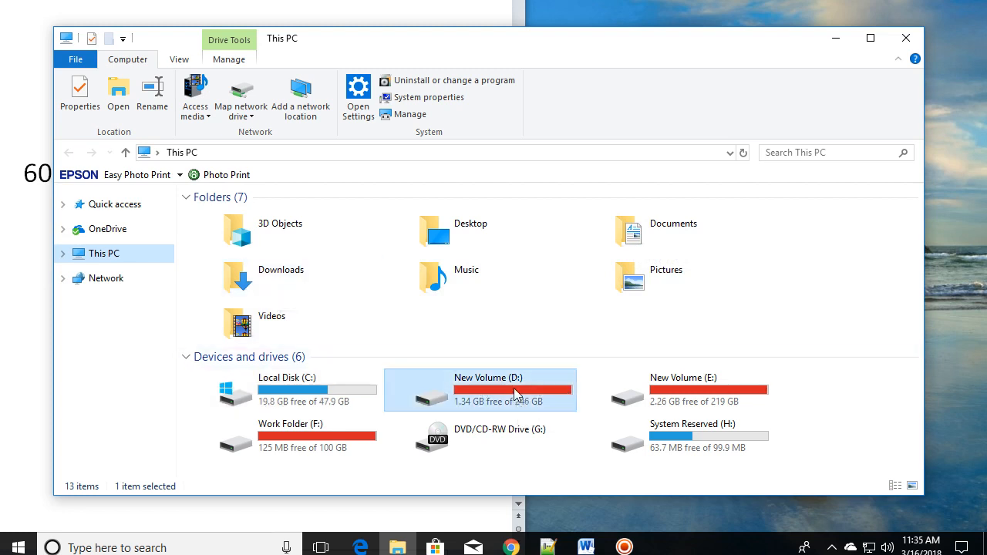
pyautogui.click(696, 379)
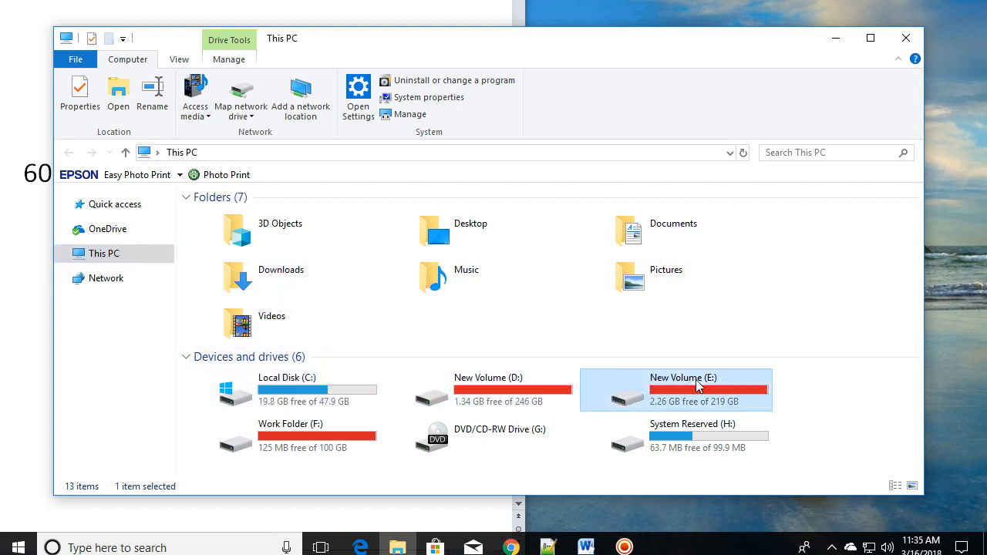
pyautogui.click(295, 430)
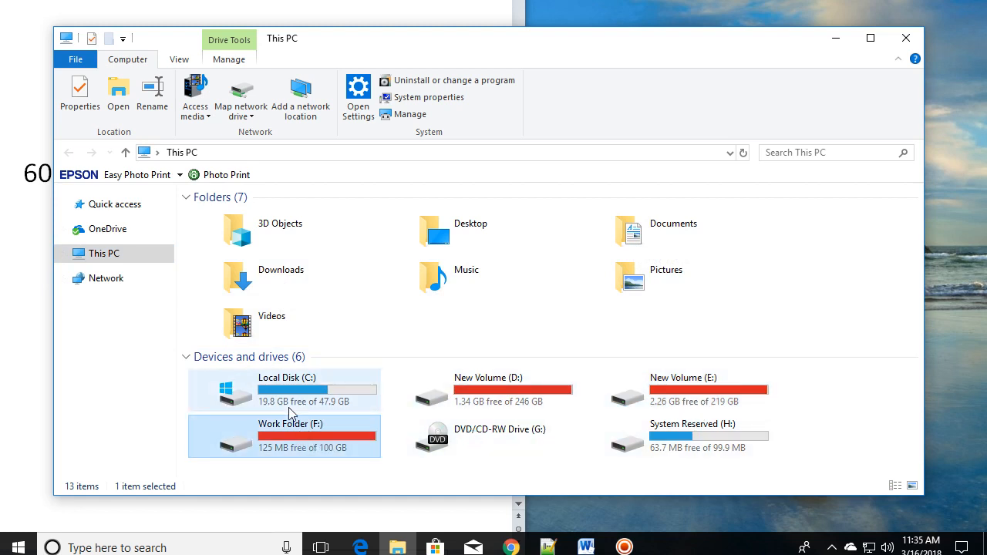
pyautogui.click(273, 400)
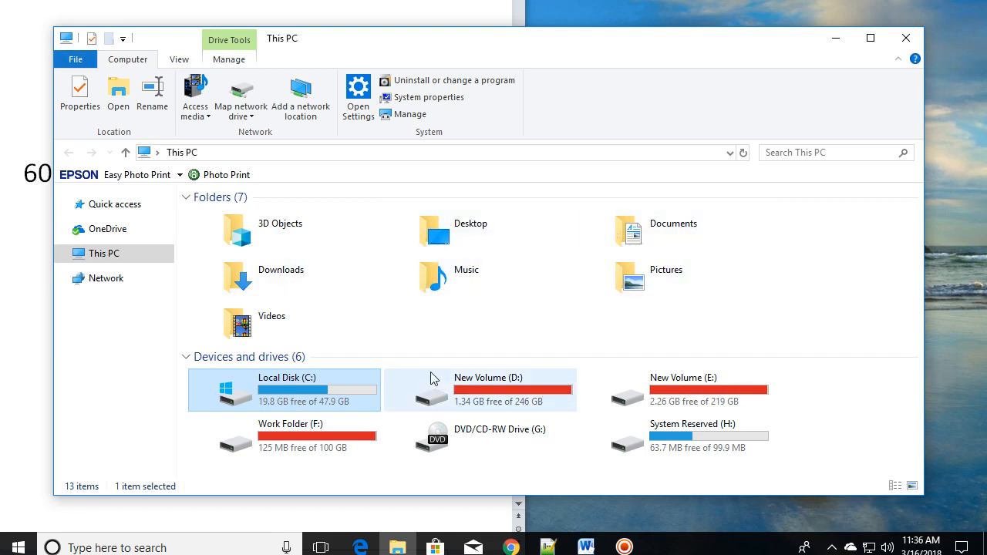
pyautogui.click(531, 378)
pyautogui.click(707, 384)
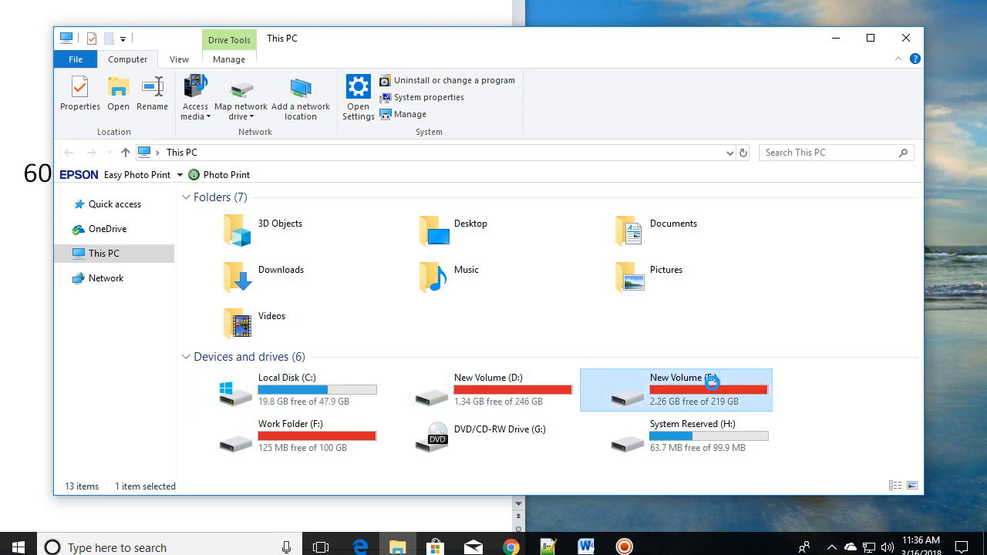
pyautogui.click(333, 442)
pyautogui.click(314, 397)
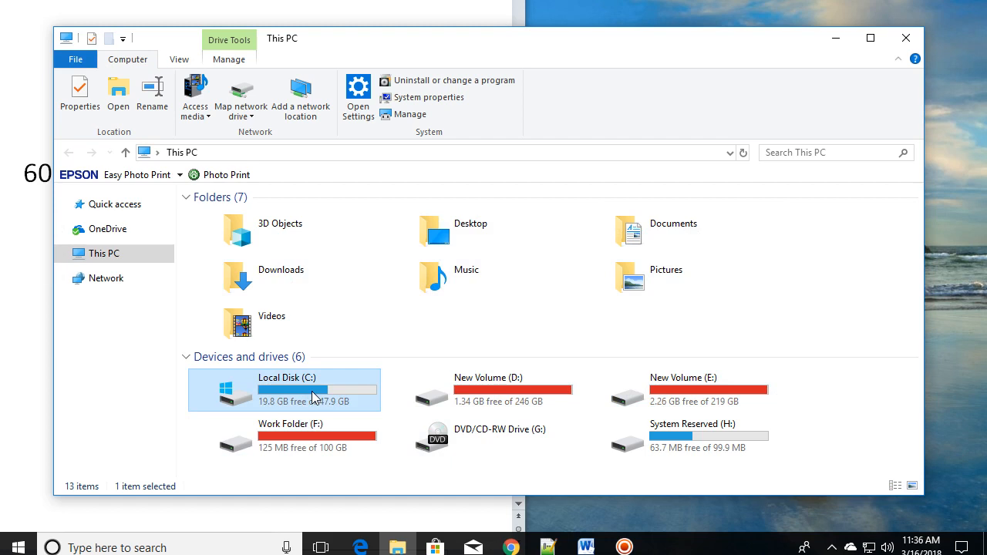
pyautogui.click(509, 401)
pyautogui.click(694, 392)
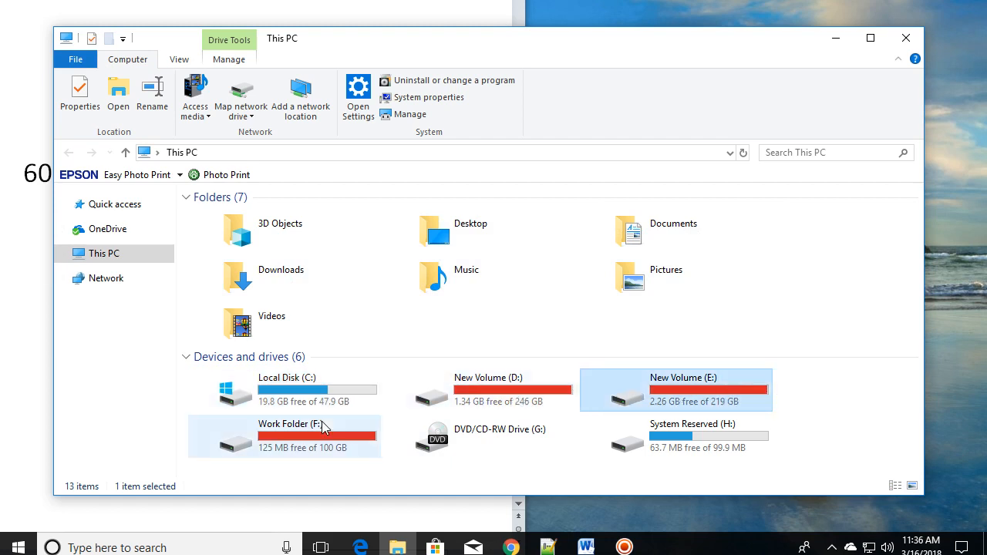
pyautogui.click(485, 390)
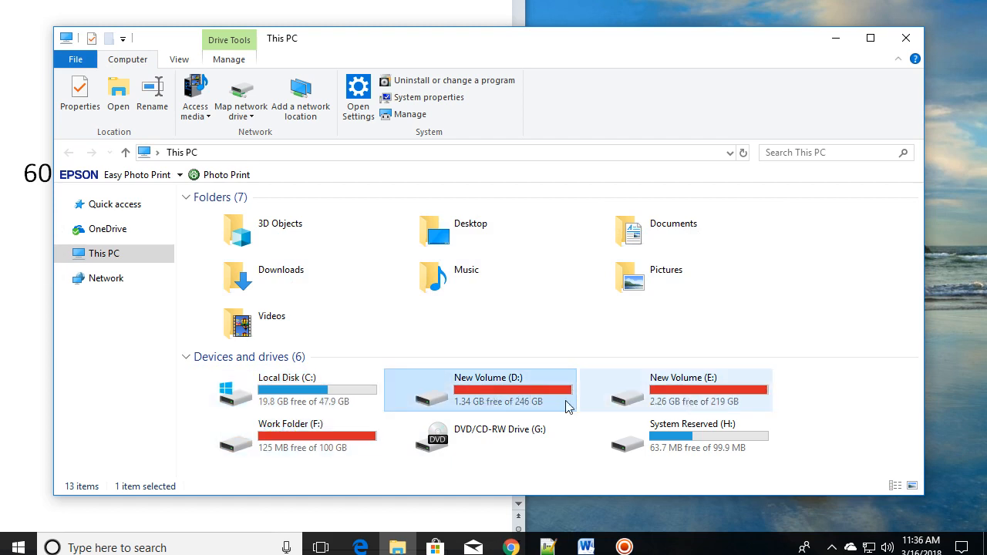
pyautogui.click(332, 436)
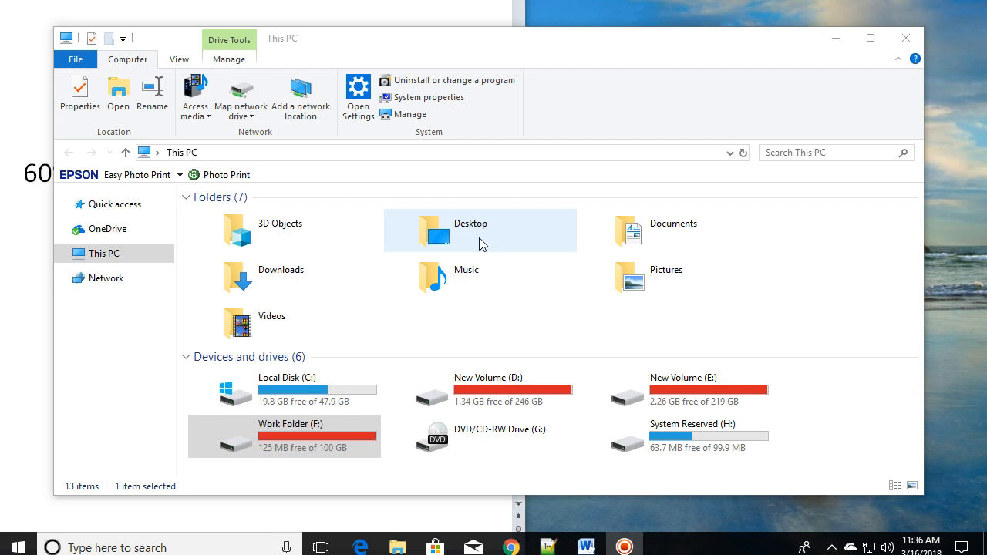
# Open the Windows Temp folder by running "temp" from the Run dialog.
pyautogui.press('super+r')
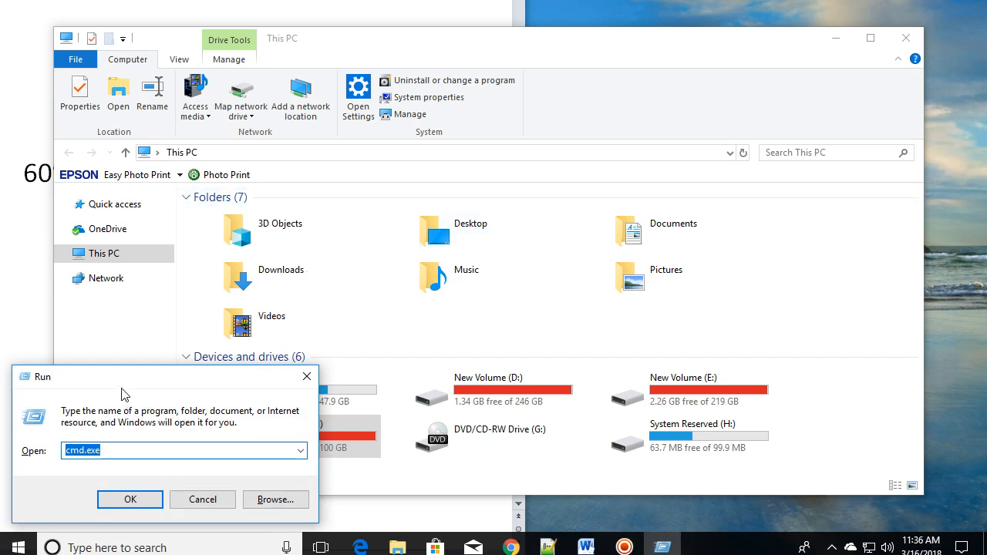
pyautogui.moveTo(152, 373); pyautogui.dragTo(314, 193)
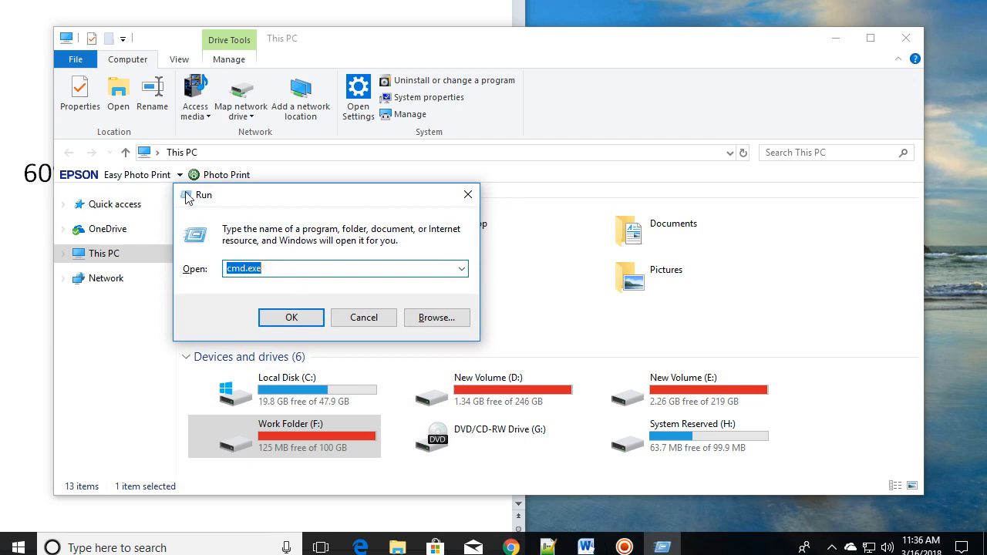
pyautogui.click(285, 268)
pyautogui.moveTo(183, 268); pyautogui.dragTo(104, 269)
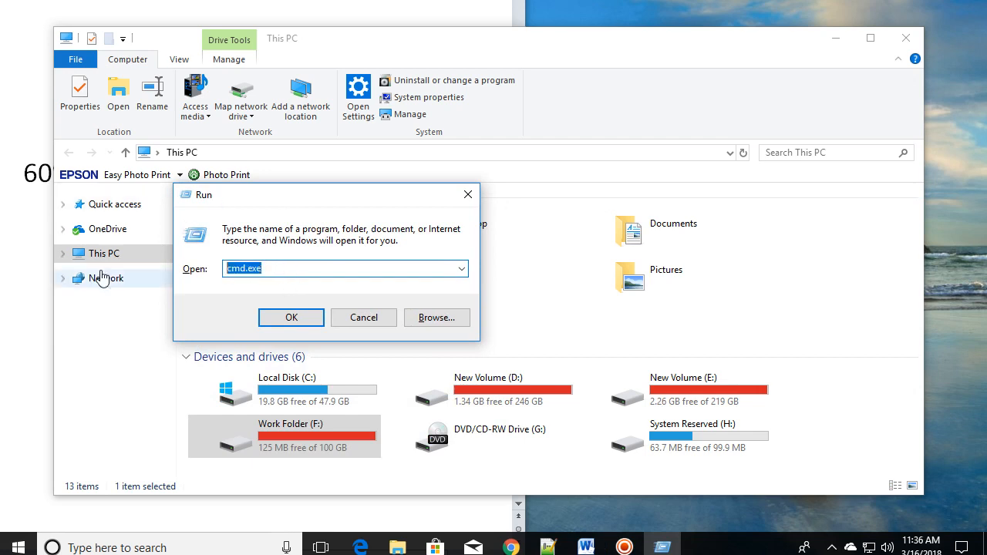
pyautogui.write('te')
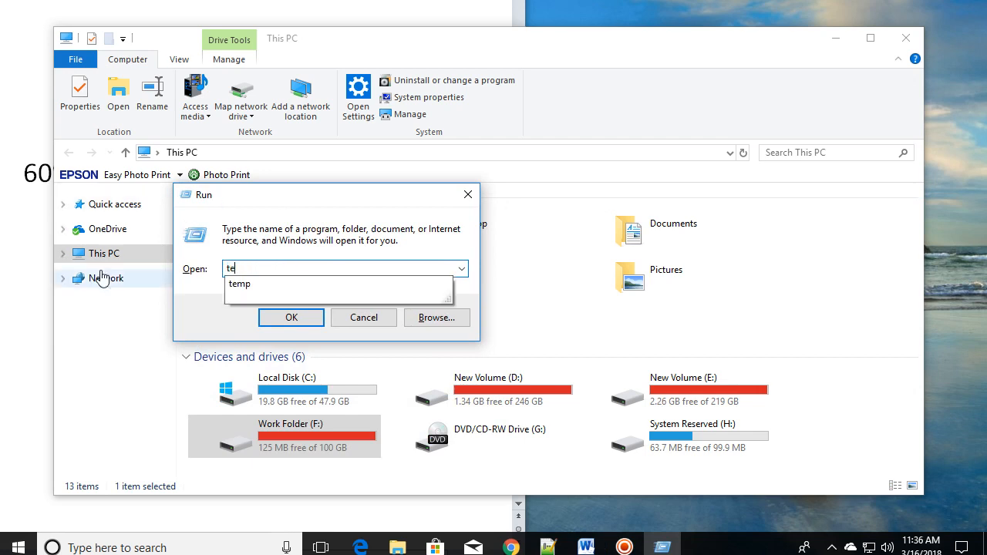
pyautogui.write('p')
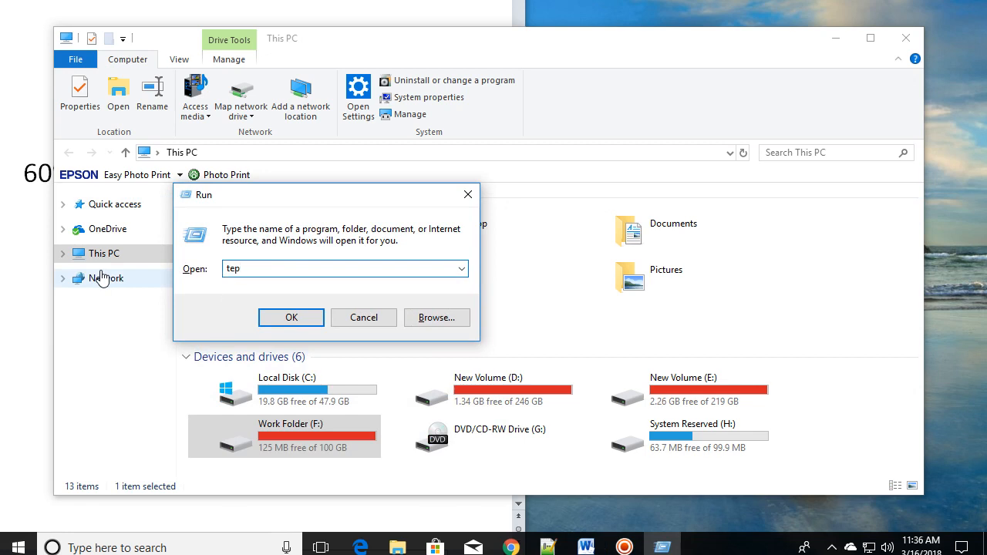
pyautogui.press('BackSpace')
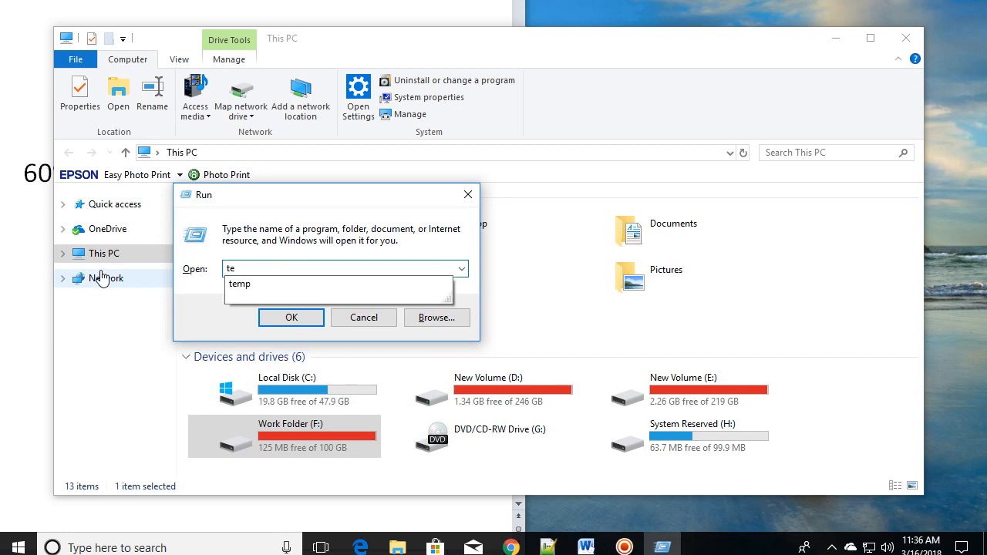
pyautogui.click(244, 285)
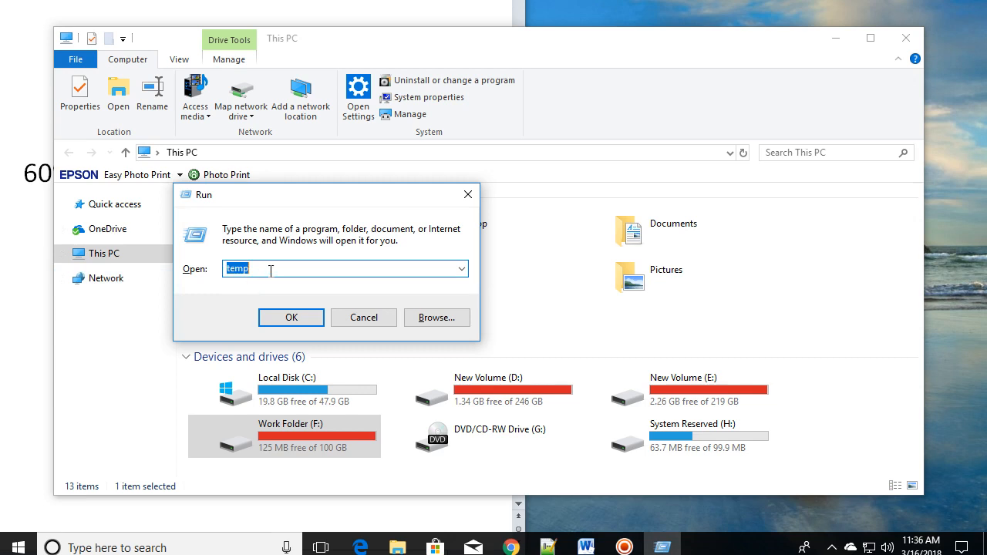
pyautogui.click(271, 270)
pyautogui.click(294, 322)
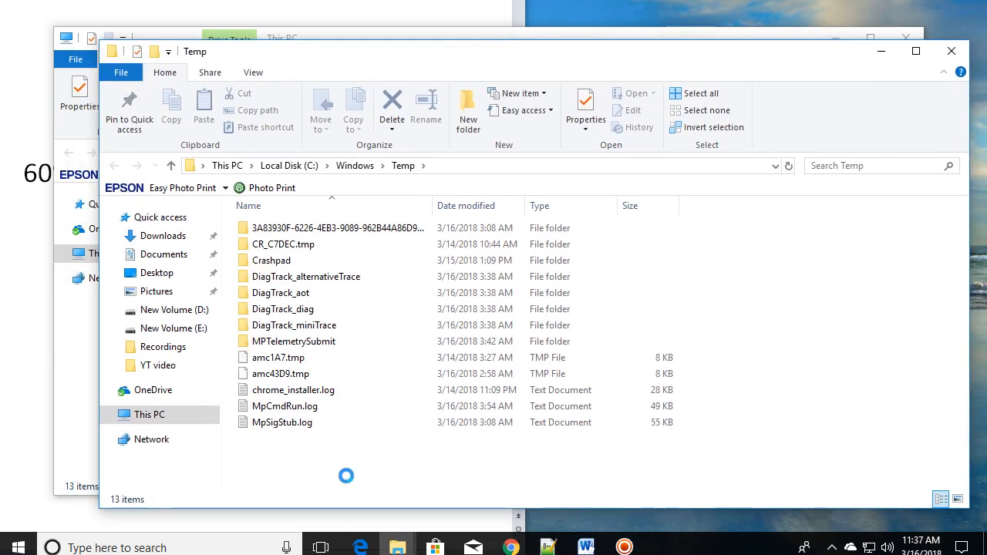
# Permanently delete all items in the Windows Temp folder, continuing with administrator permission for all current items.
pyautogui.moveTo(256, 329); pyautogui.dragTo(423, 475)
pyautogui.click(424, 469)
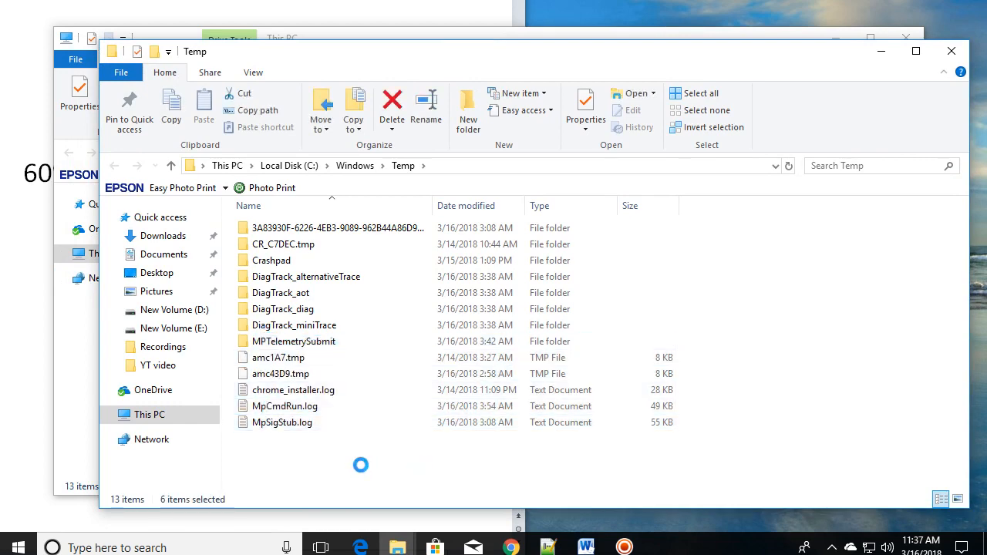
pyautogui.moveTo(361, 465); pyautogui.dragTo(353, 423)
pyautogui.click(386, 487)
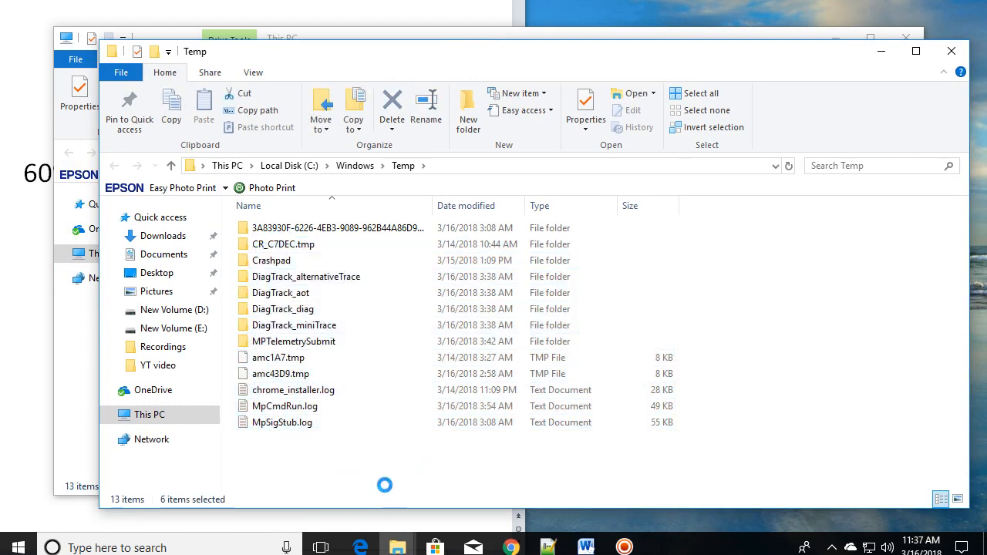
pyautogui.moveTo(292, 284); pyautogui.dragTo(272, 221)
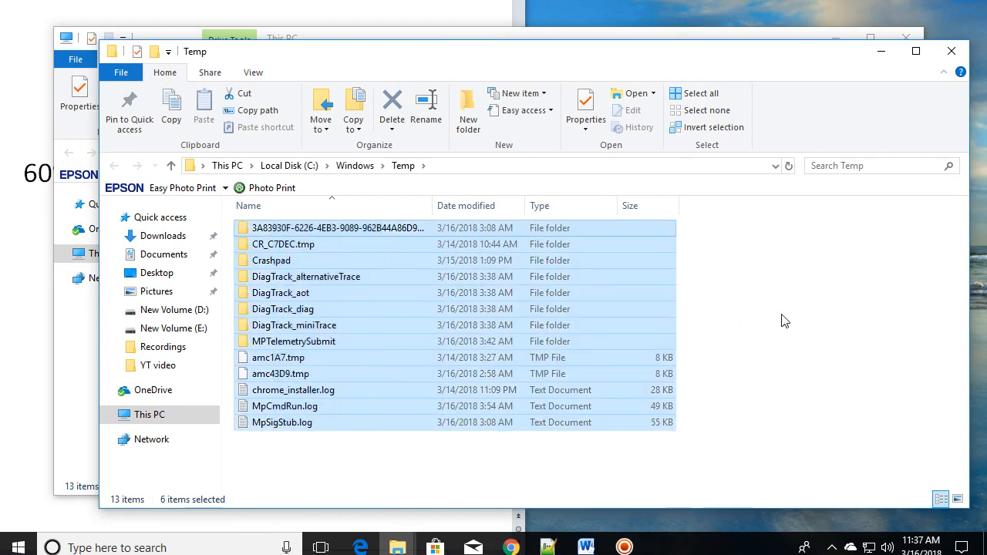
pyautogui.hotkey('shift', 'Delete')
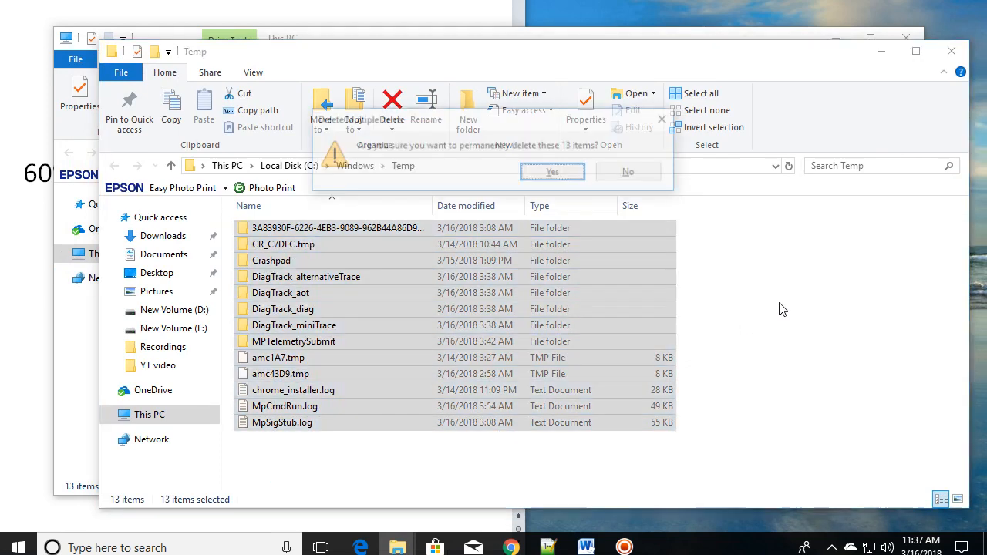
pyautogui.press('Escape')
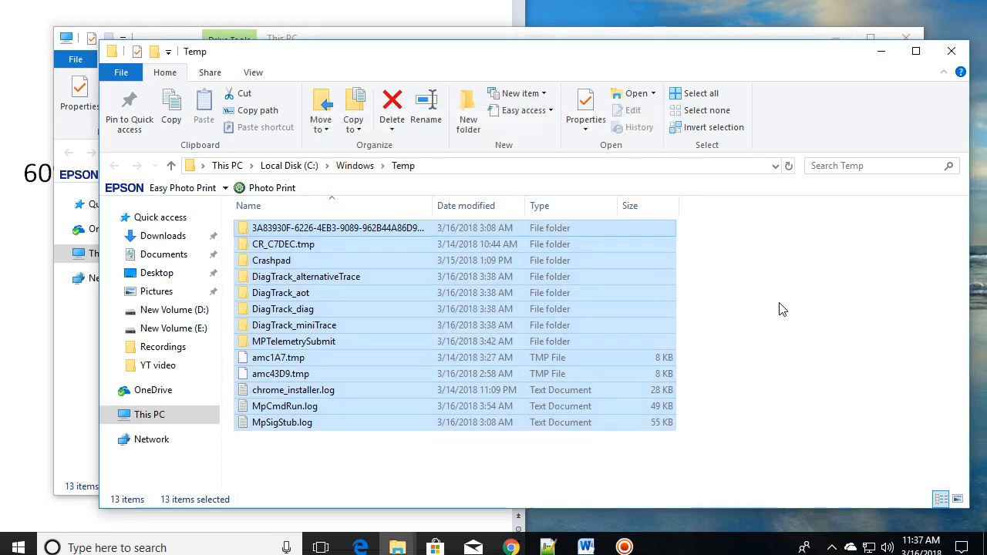
pyautogui.press('Delete')
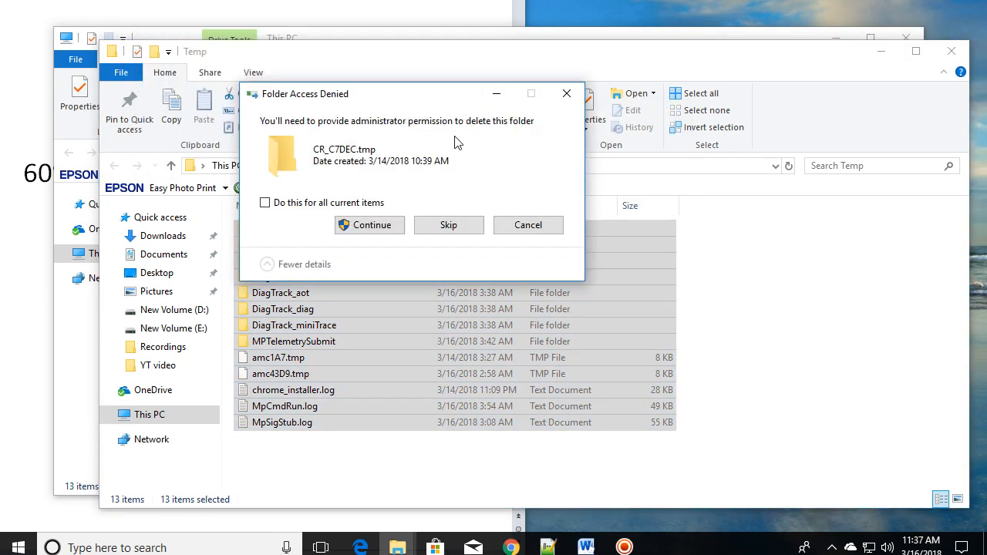
pyautogui.click(397, 274)
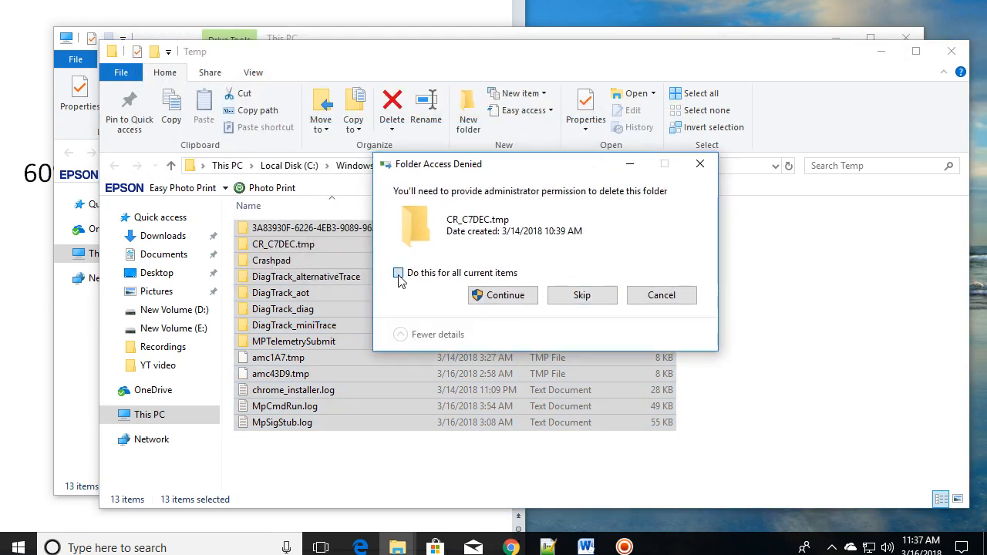
pyautogui.click(516, 298)
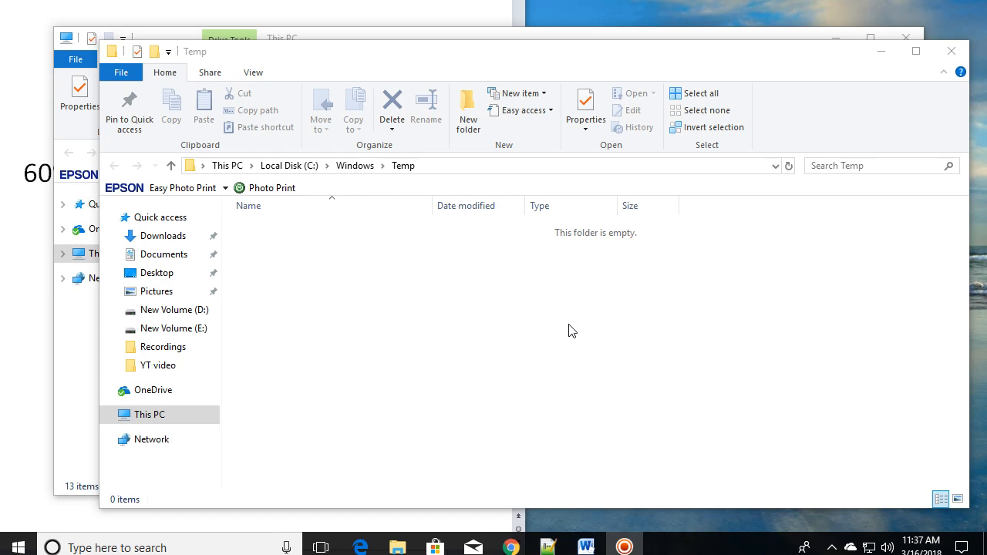
pyautogui.moveTo(580, 58); pyautogui.dragTo(538, 57)
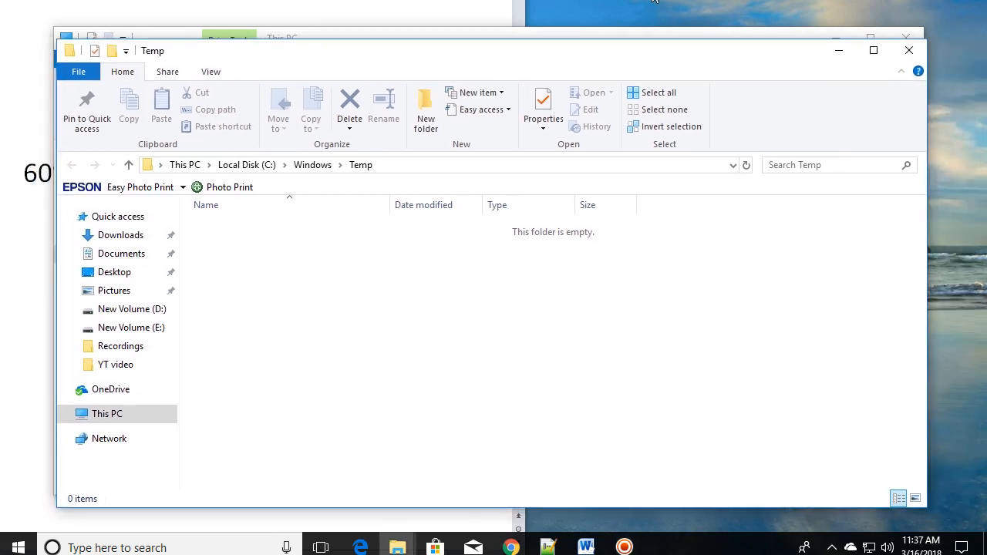
pyautogui.click(630, 544)
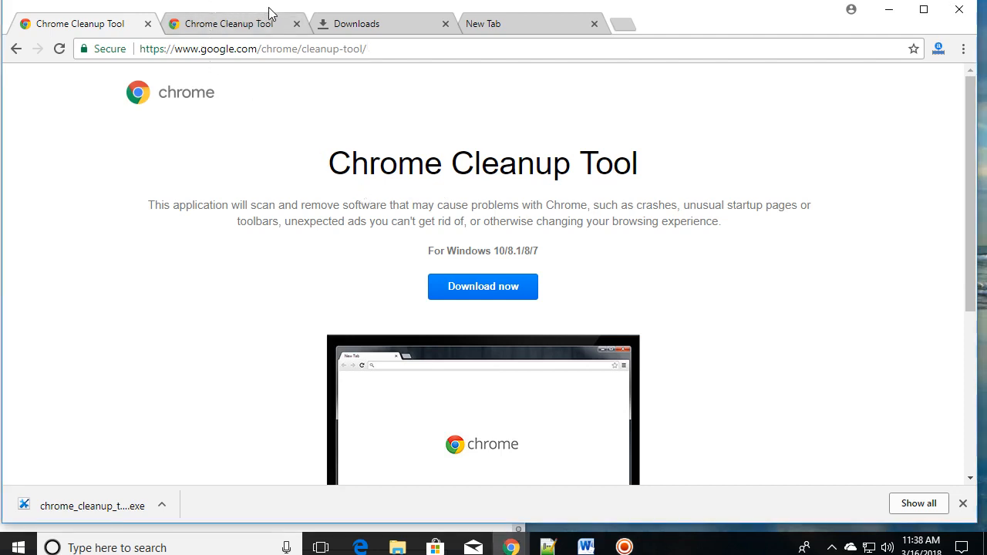
# Switch to Chrome and review the Chrome Cleanup Tool page address, its download confirmation page and the Downloads tab.
pyautogui.moveTo(269, 14); pyautogui.dragTo(273, 18)
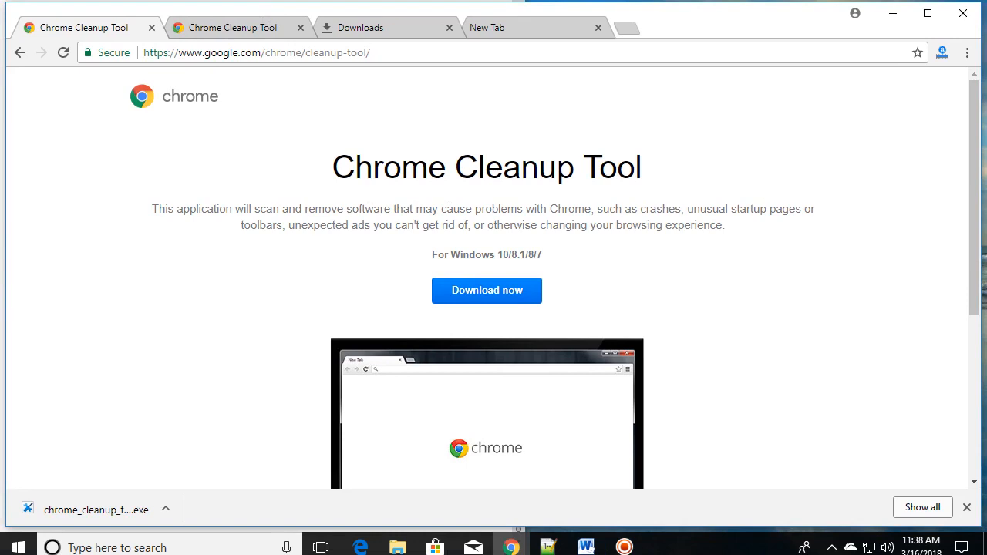
pyautogui.hotkey('ctrl', 'a')
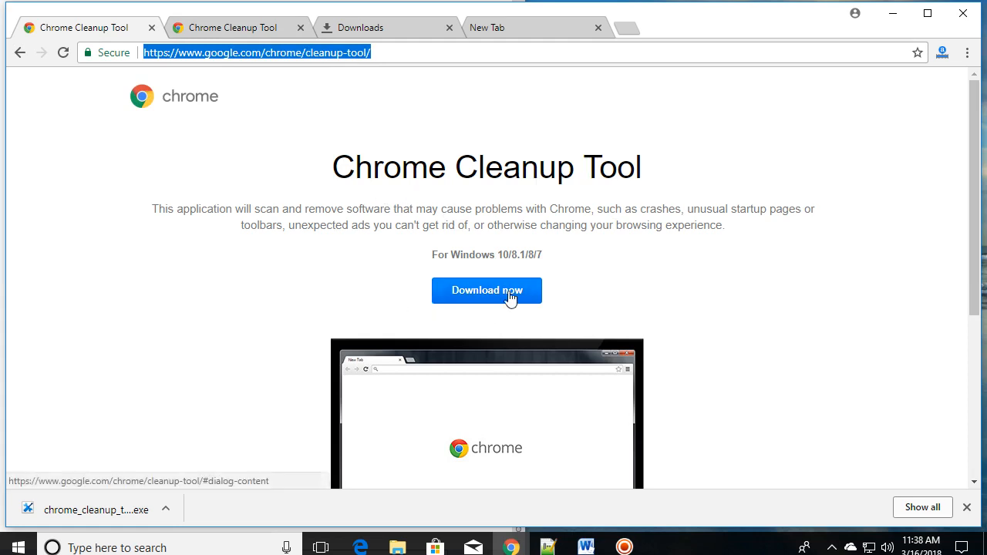
pyautogui.click(255, 27)
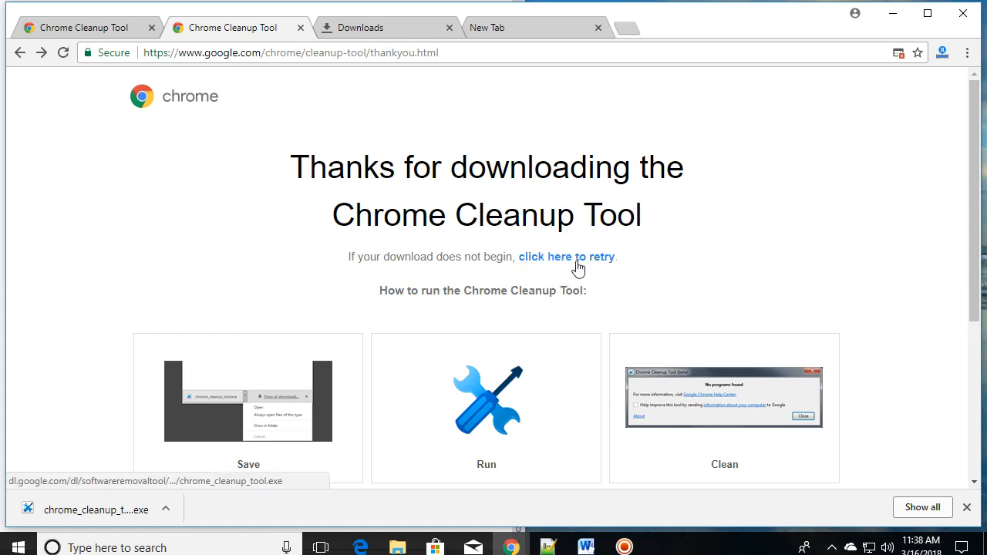
pyautogui.click(389, 29)
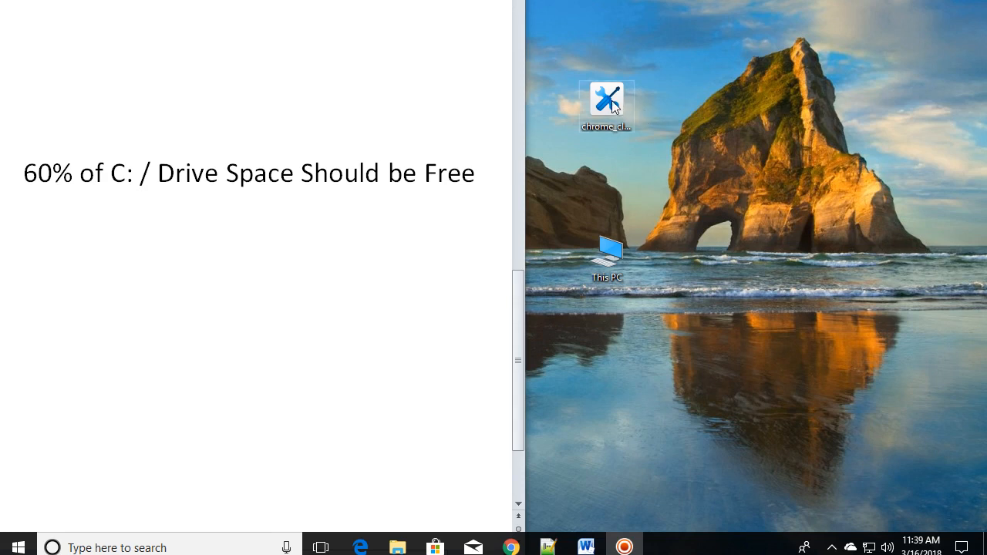
# Run chrome_cleanup_tool.exe from the desktop as administrator and continue past its scan.
pyautogui.moveTo(612, 102); pyautogui.dragTo(630, 131)
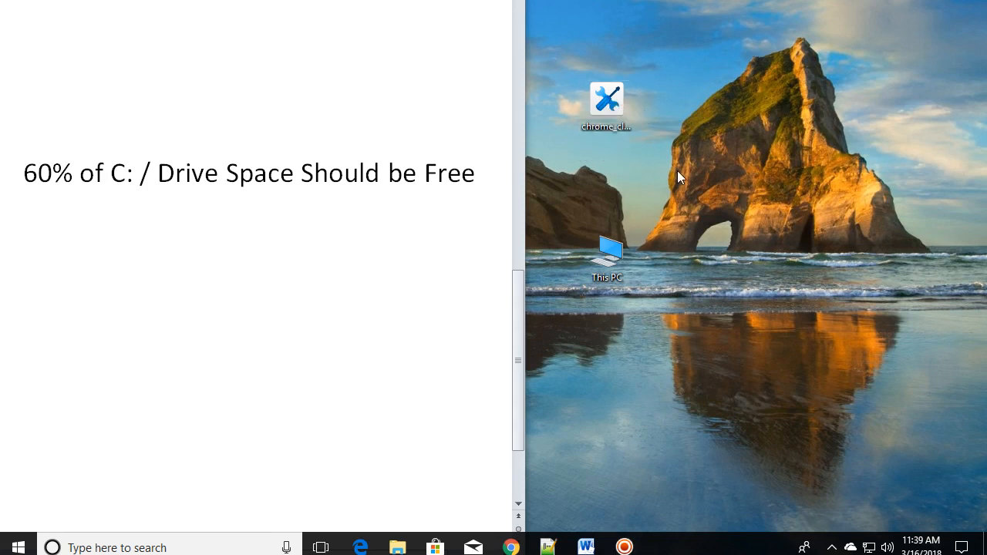
pyautogui.doubleClick(606, 104)
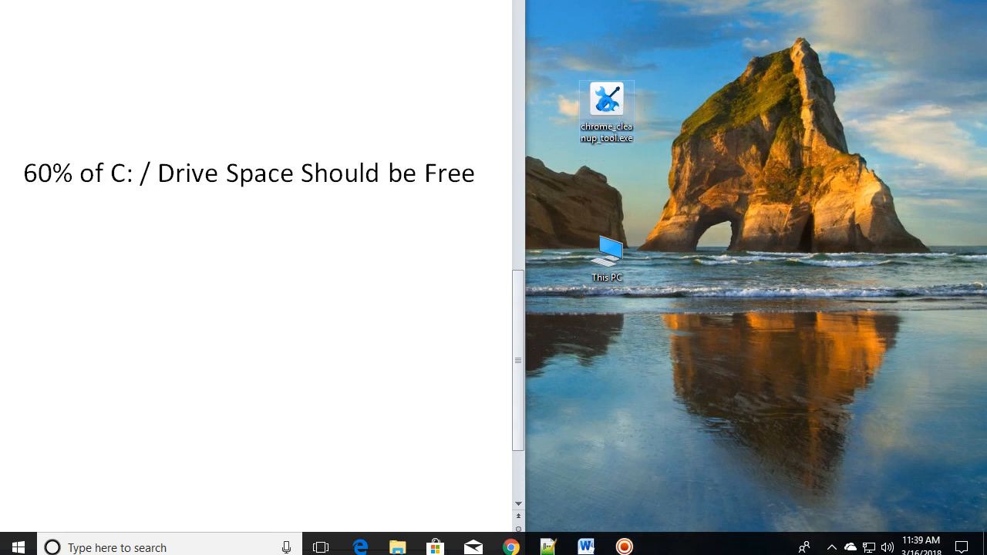
pyautogui.rightClick(605, 104)
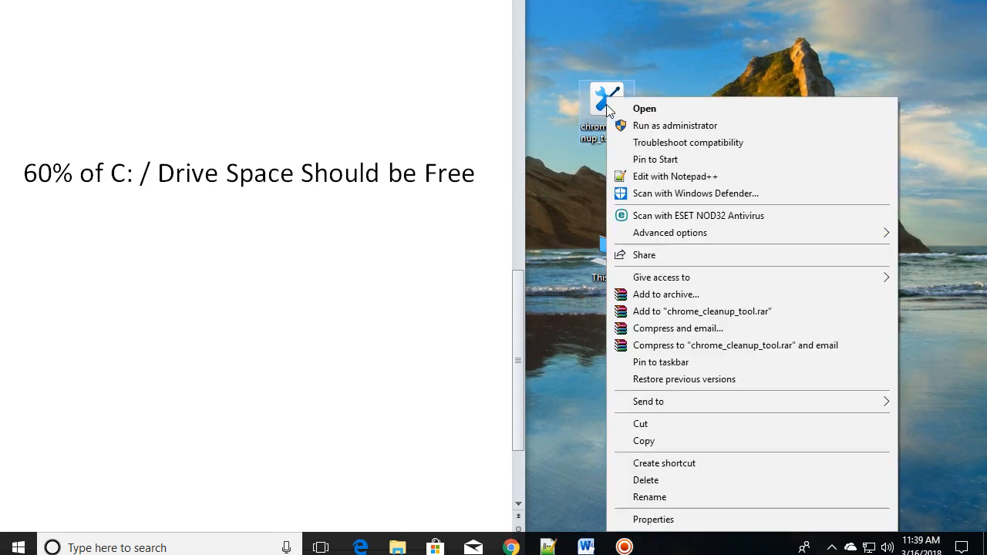
pyautogui.click(673, 127)
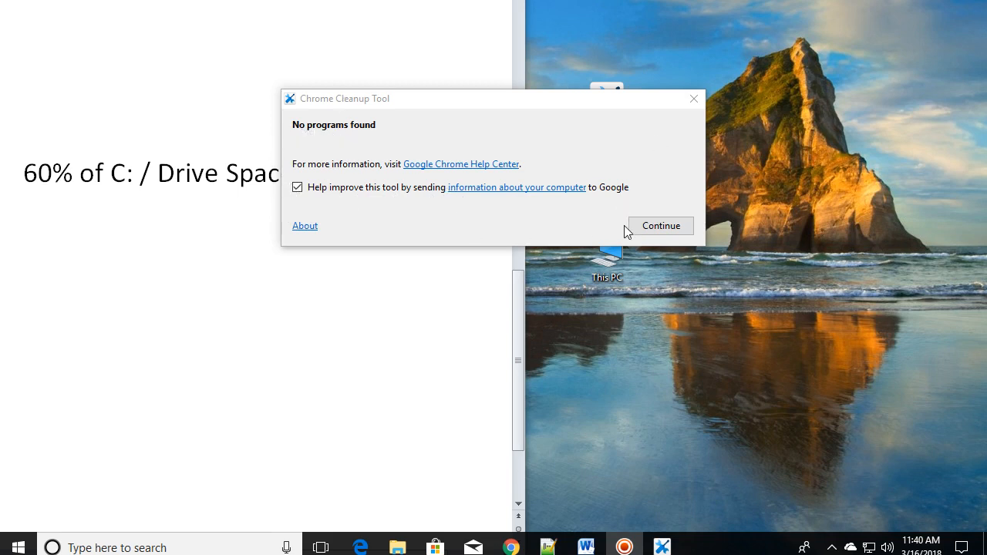
pyautogui.click(665, 227)
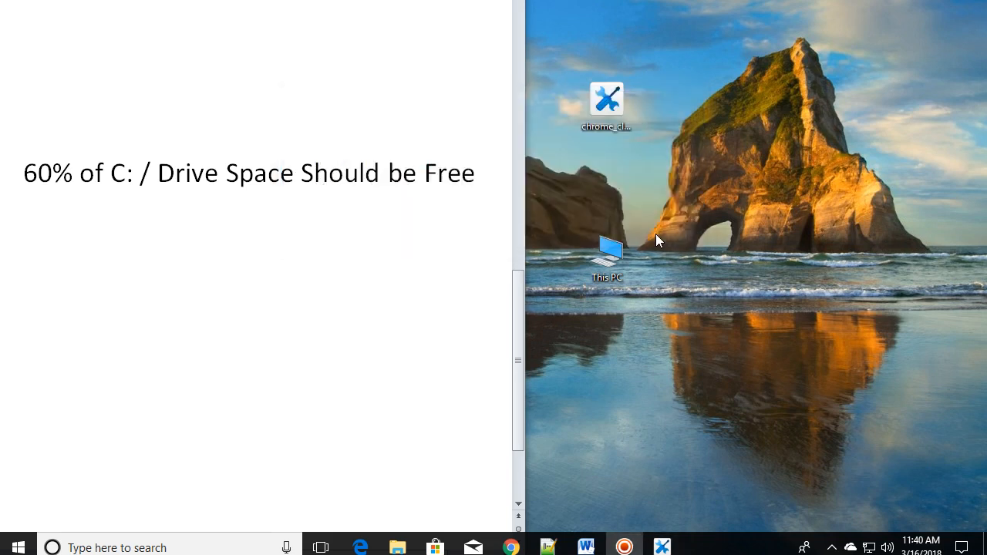
# Reset the Chrome settings and look up the Reset entry among the Advanced settings.
pyautogui.click(481, 175)
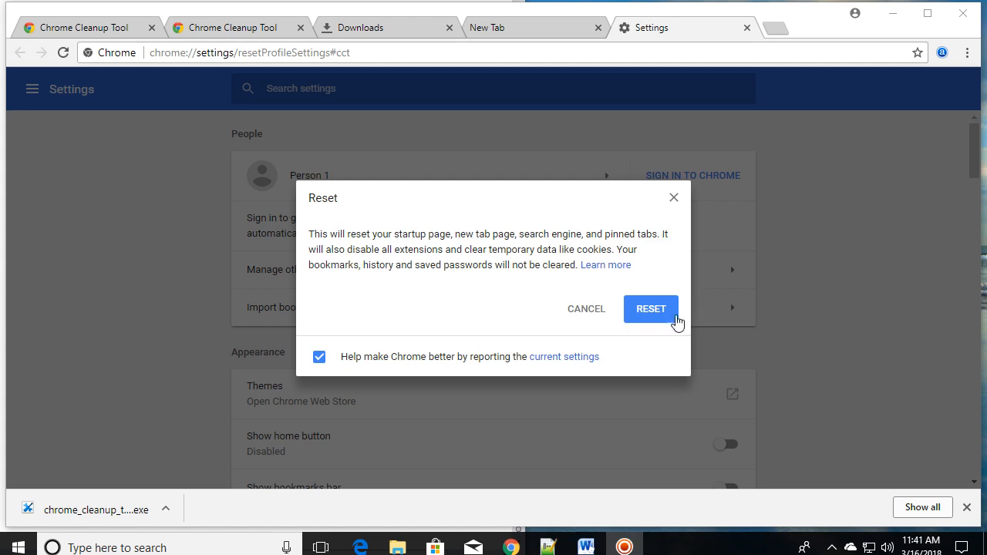
pyautogui.click(651, 312)
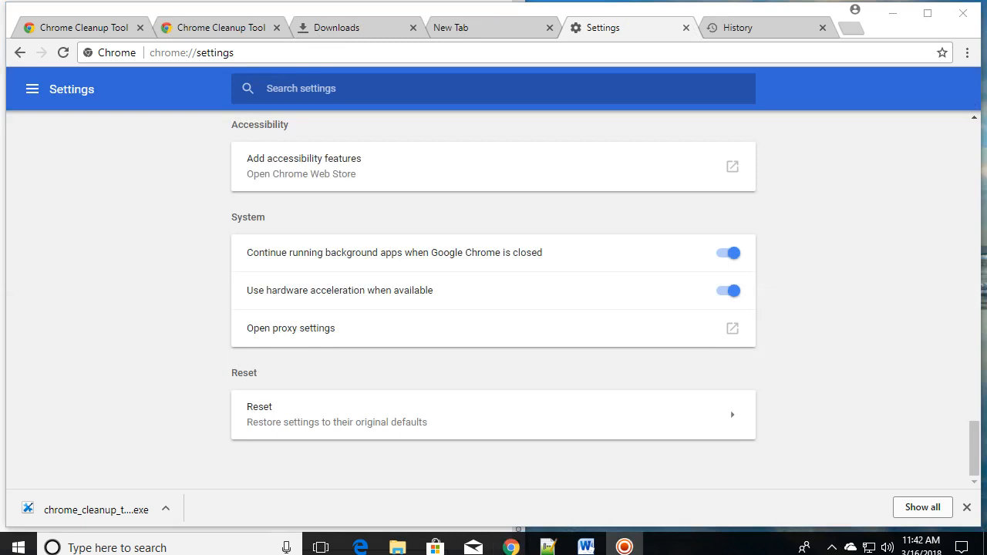
pyautogui.click(30, 97)
pyautogui.scroll(-2, 92, 309)
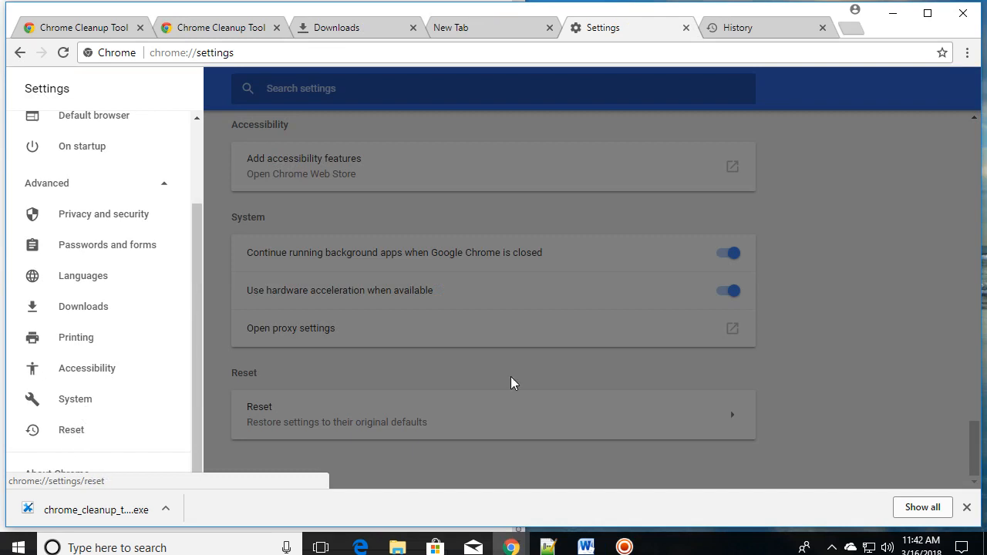
pyautogui.click(887, 227)
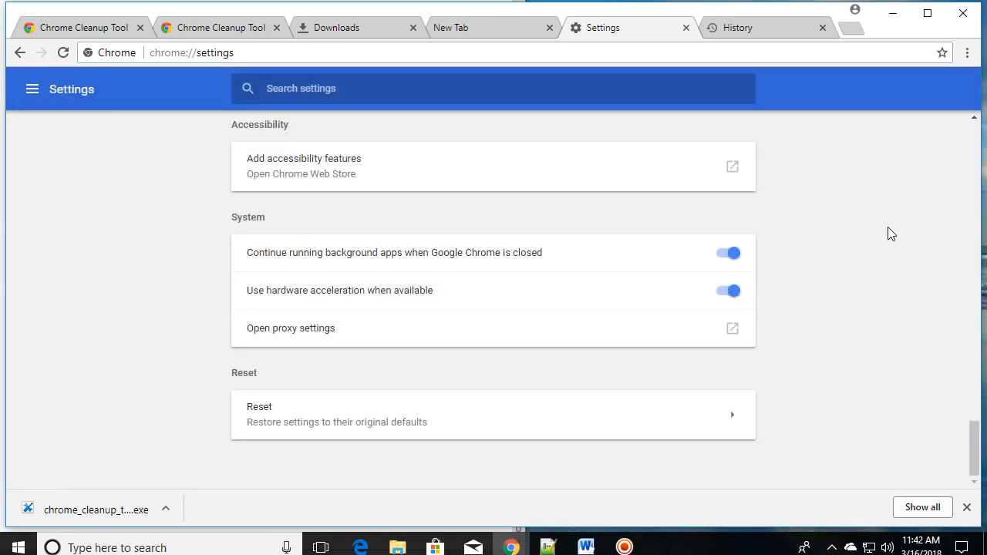
# Clear Chrome's browsing data for all time, including browsing and download history, cookies, cached files, passwords and autofill form data.
pyautogui.click(798, 29)
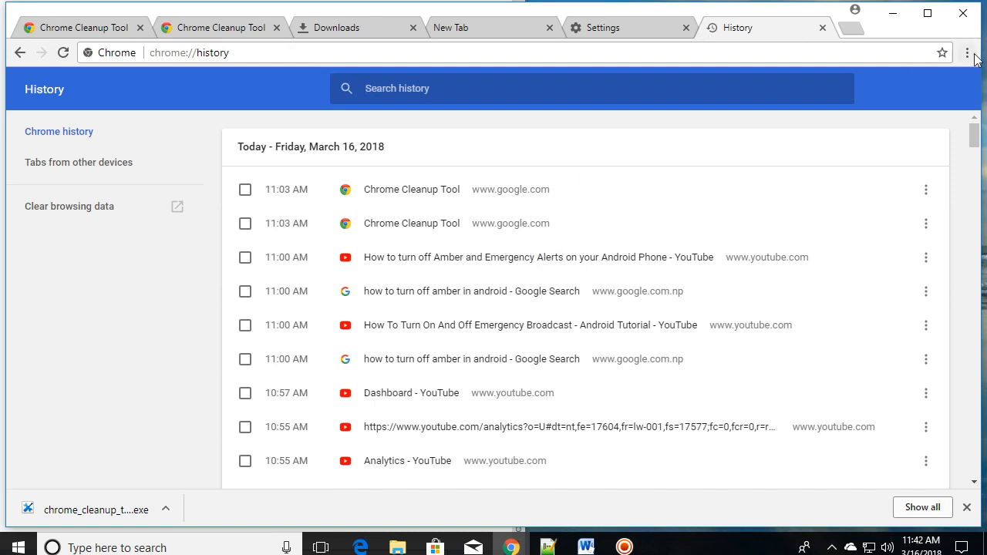
pyautogui.click(61, 209)
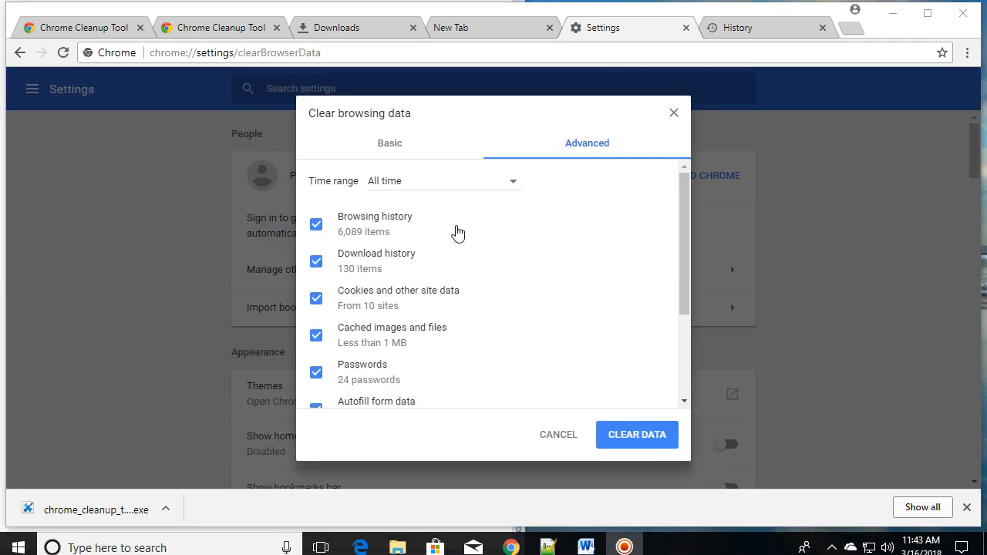
pyautogui.click(637, 437)
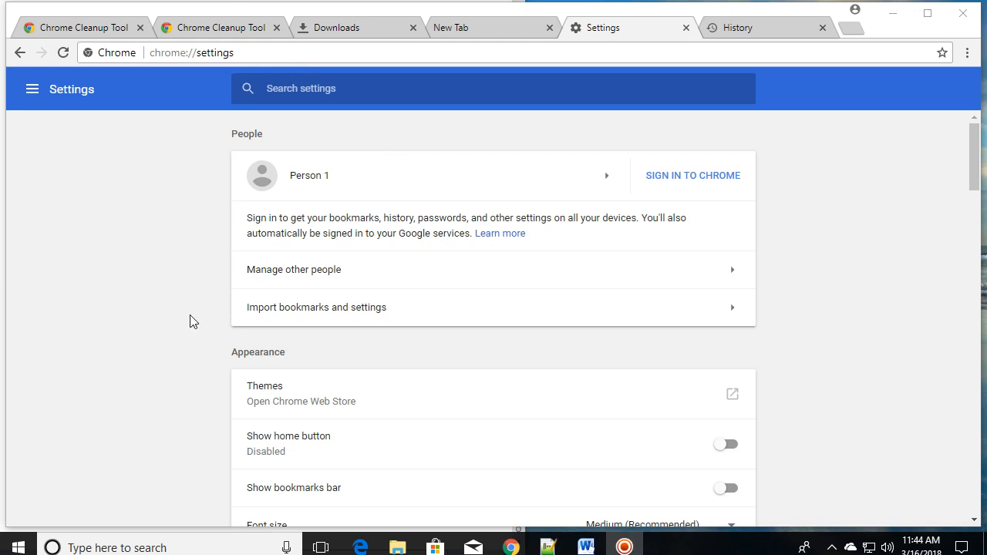
# Bring up the Word document listing the network commands and open Command Prompt as administrator by searching for "cmd".
pyautogui.click(586, 548)
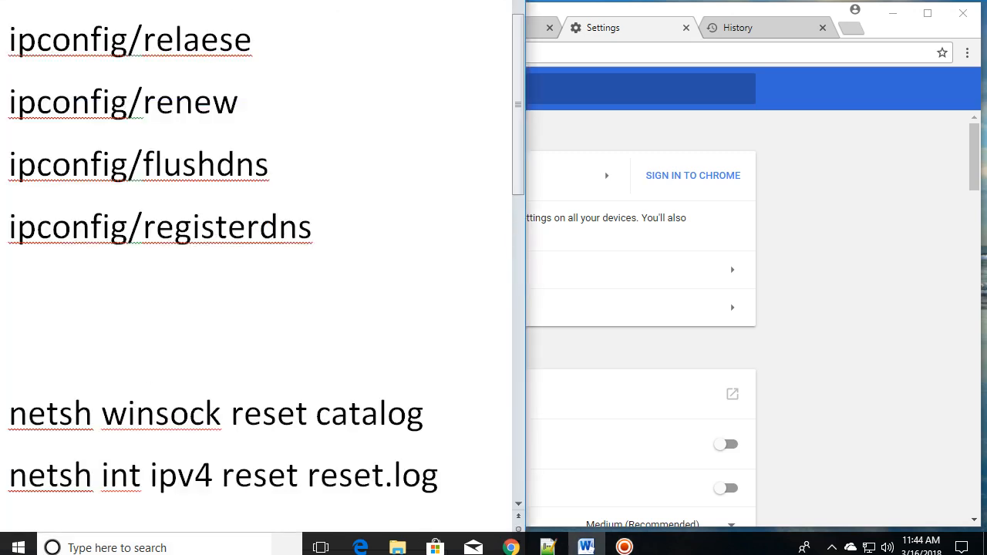
pyautogui.click(148, 547)
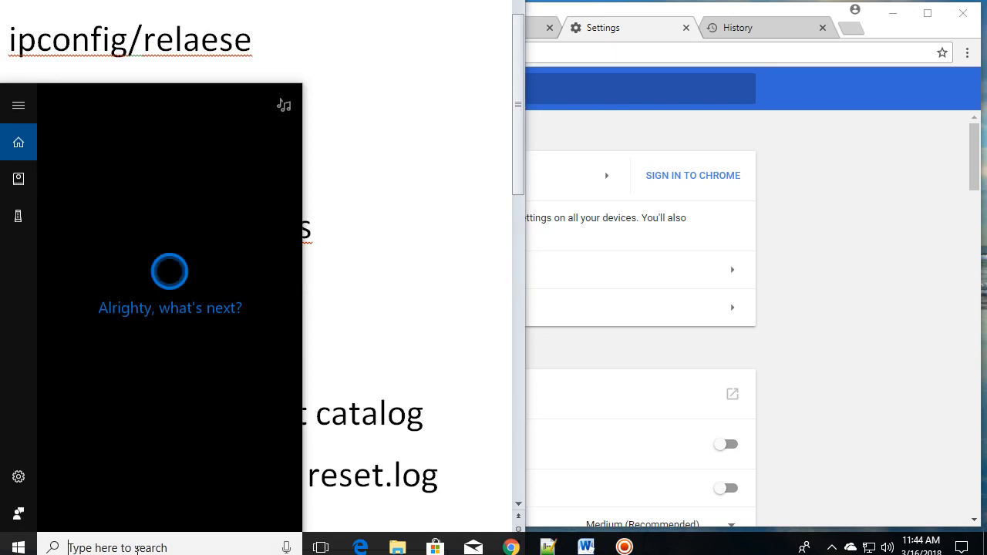
pyautogui.write('c')
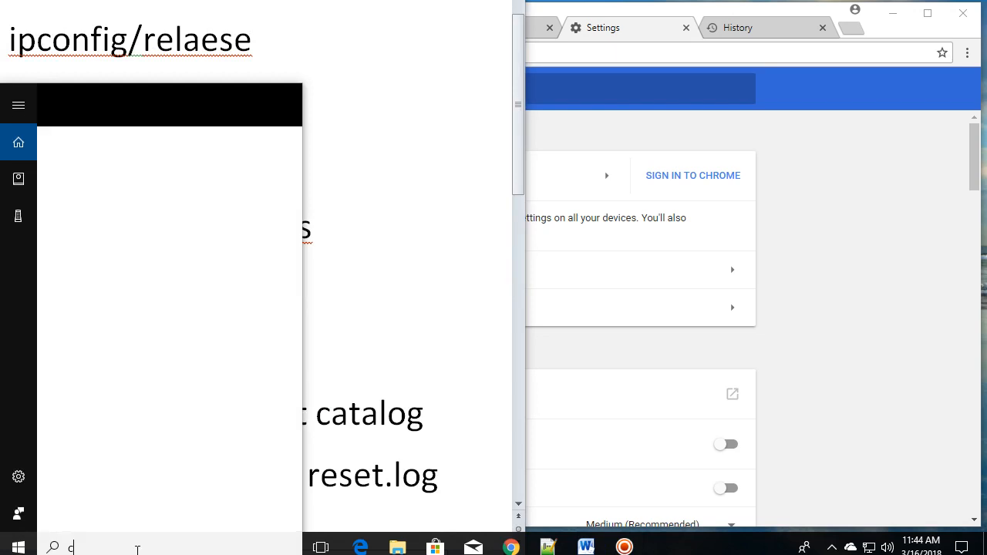
pyautogui.write('md')
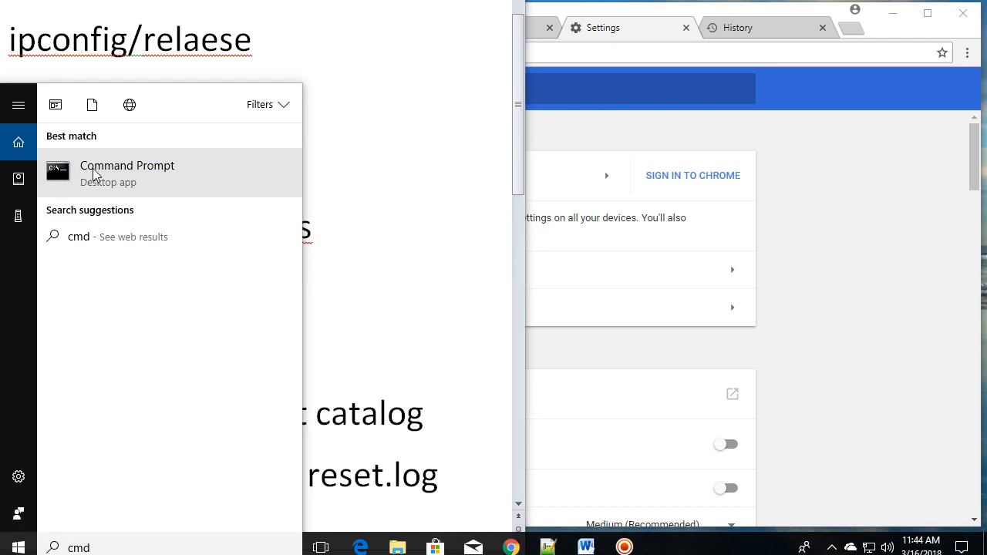
pyautogui.rightClick(94, 175)
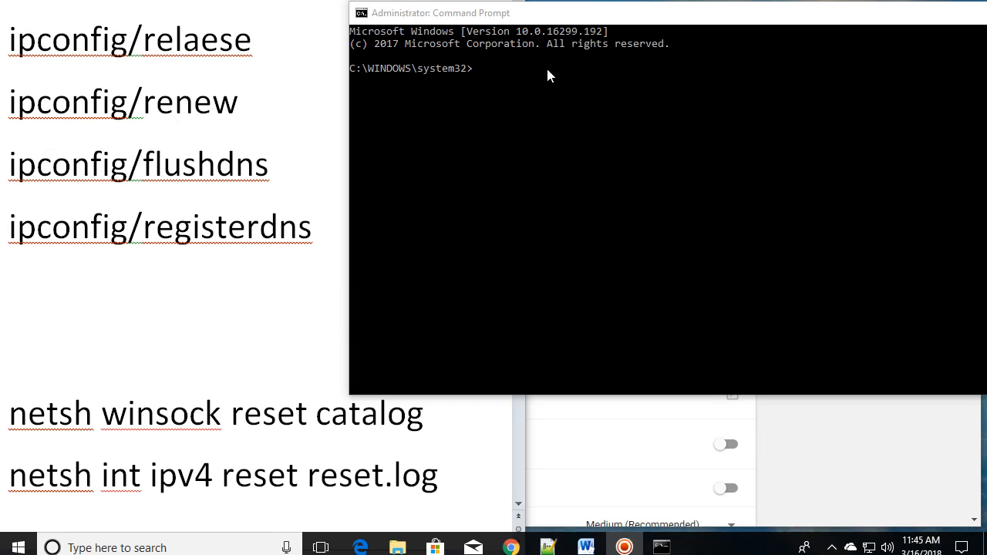
# Check a new tab in Chrome, then minimize the browser and position the Command Prompt window beside the command list.
pyautogui.click(511, 548)
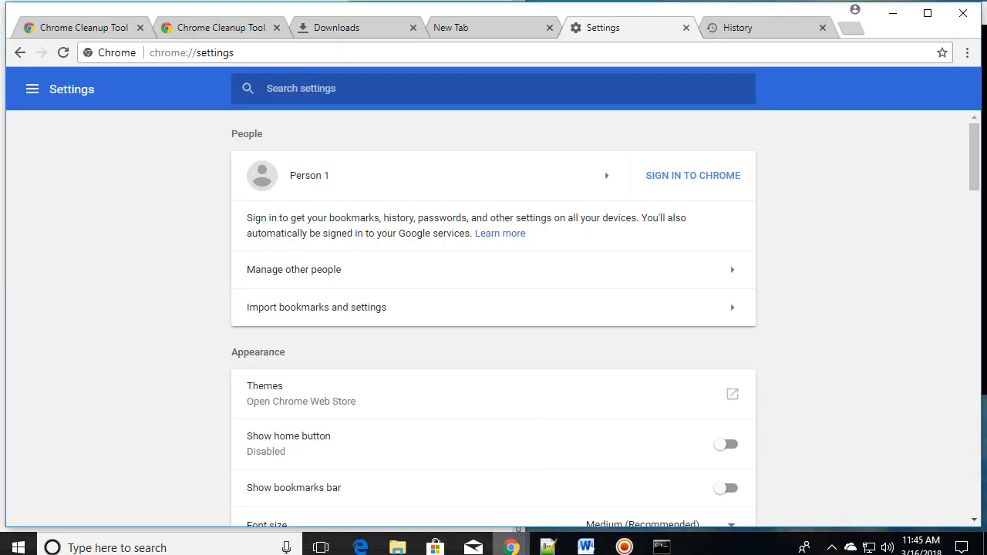
pyautogui.click(855, 30)
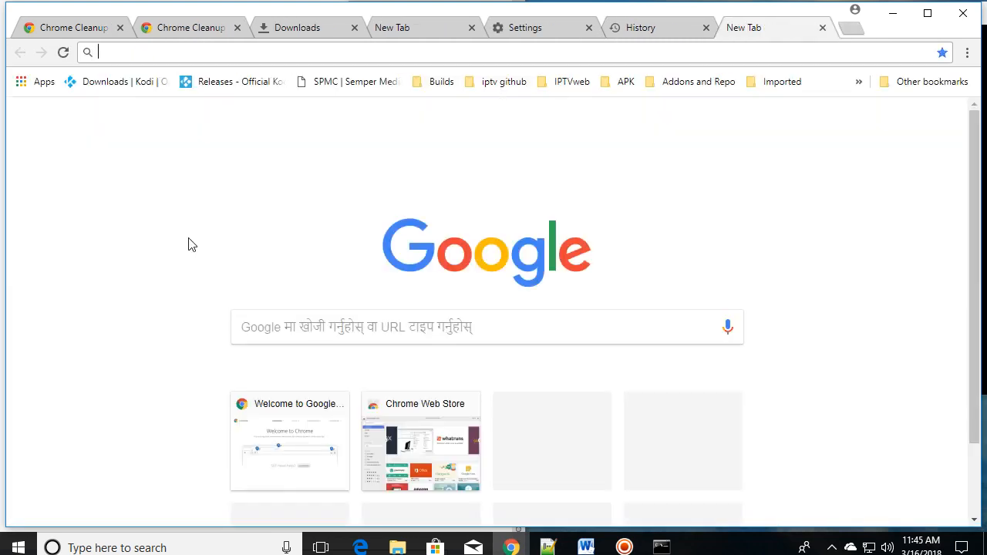
pyautogui.click(894, 14)
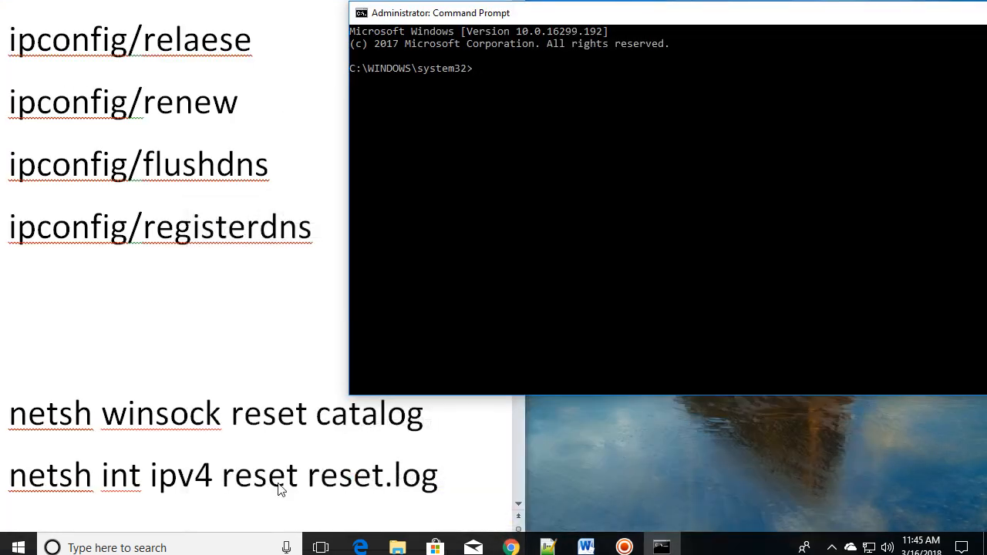
pyautogui.moveTo(669, 21)
pyautogui.mouseDown()
pyautogui.moveTo(656, 31)
pyautogui.moveTo(662, 19)
pyautogui.mouseUp()
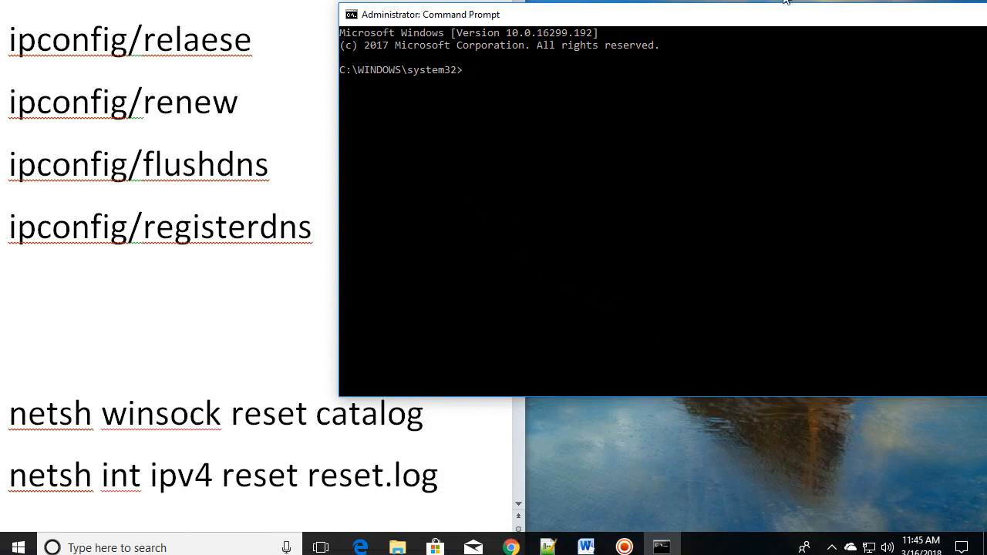
# Run the Windows network troubleshooter from the network icon's Troubleshoot problems option and close it when it finishes.
pyautogui.click(869, 547)
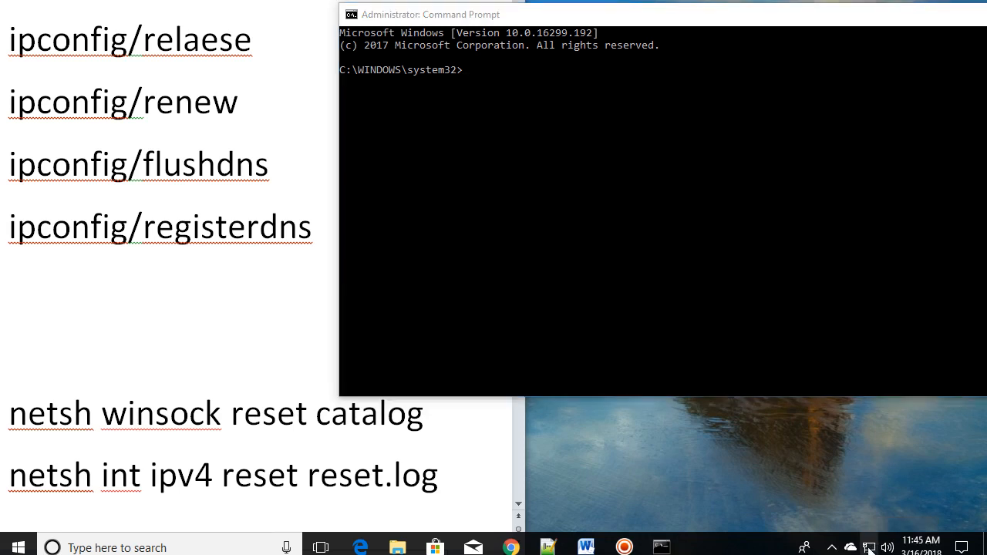
pyautogui.rightClick(868, 548)
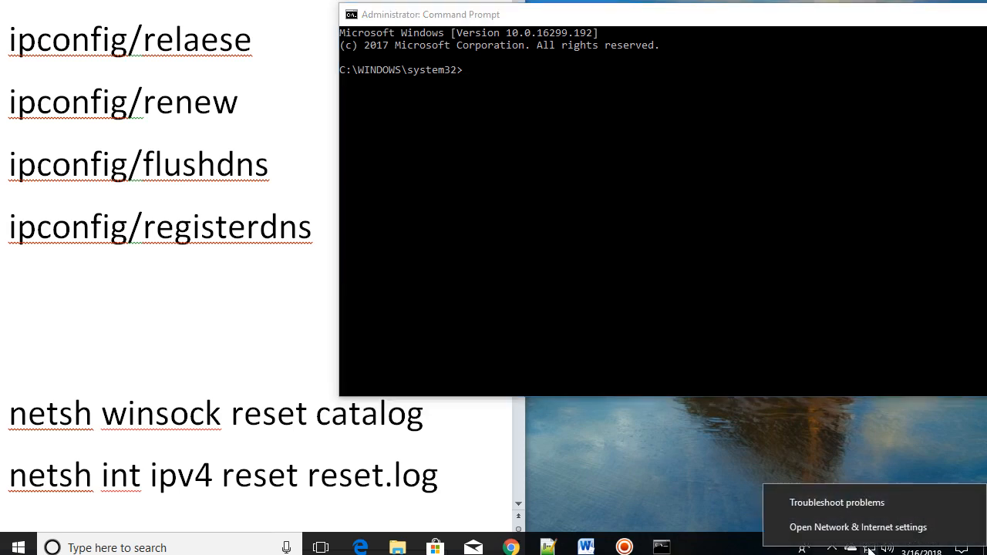
pyautogui.click(848, 506)
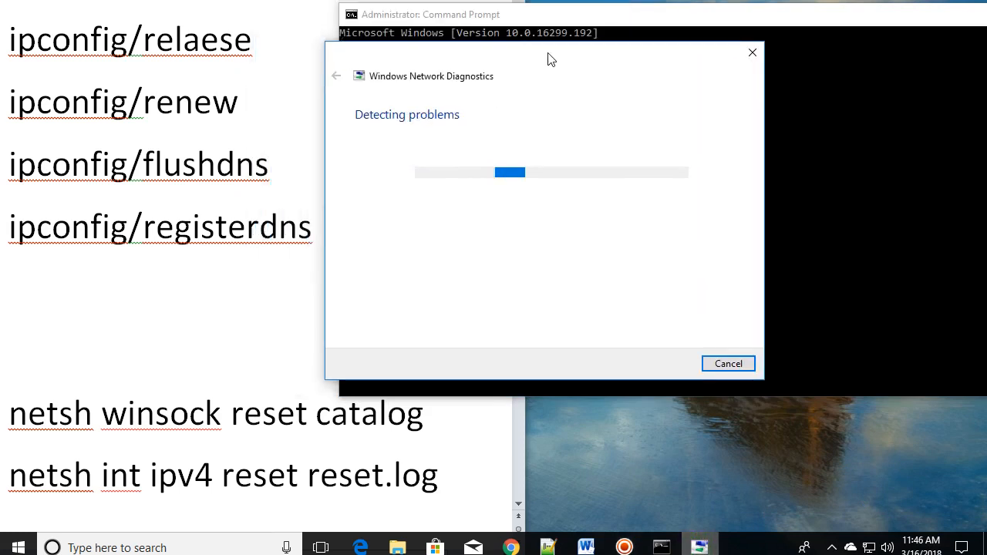
pyautogui.moveTo(562, 48); pyautogui.dragTo(556, 52)
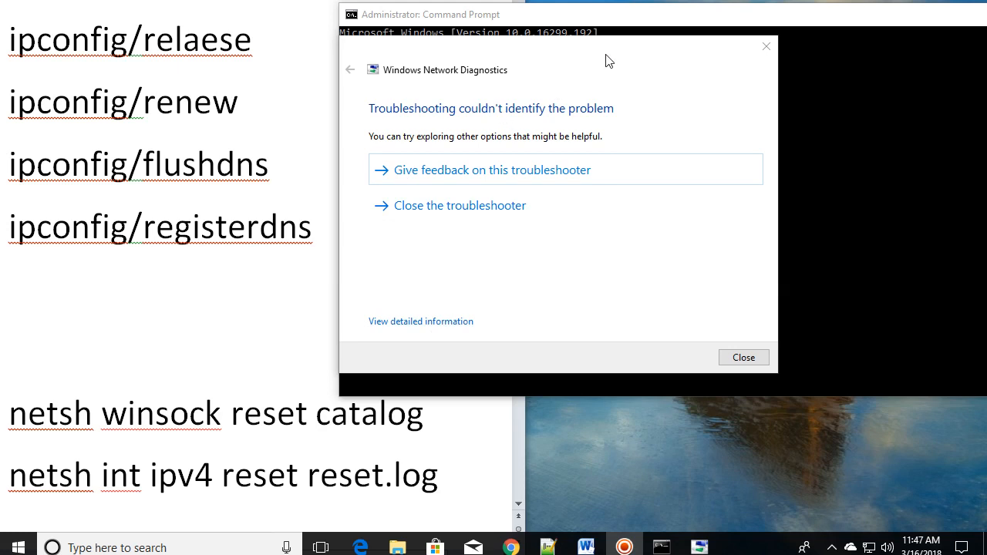
pyautogui.moveTo(607, 55); pyautogui.dragTo(595, 82)
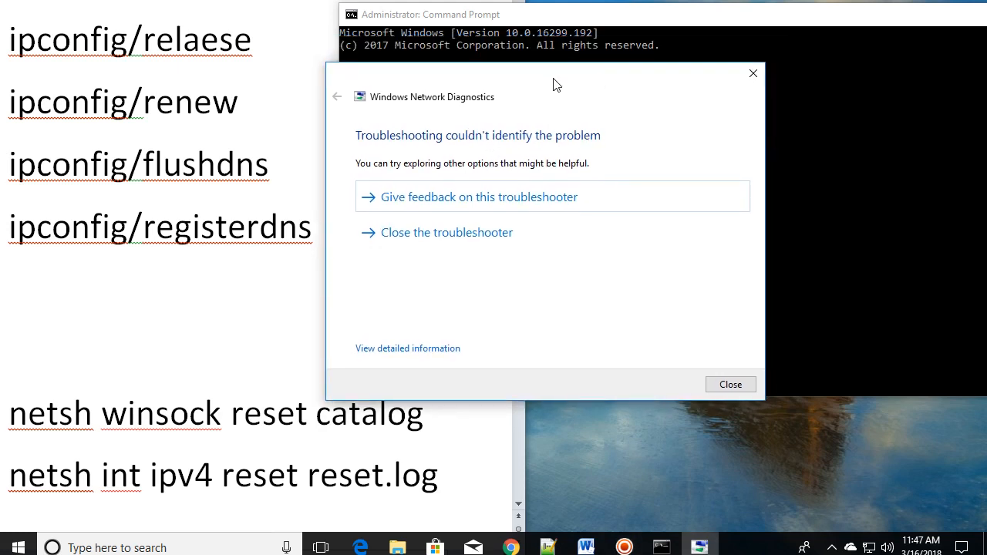
pyautogui.click(742, 388)
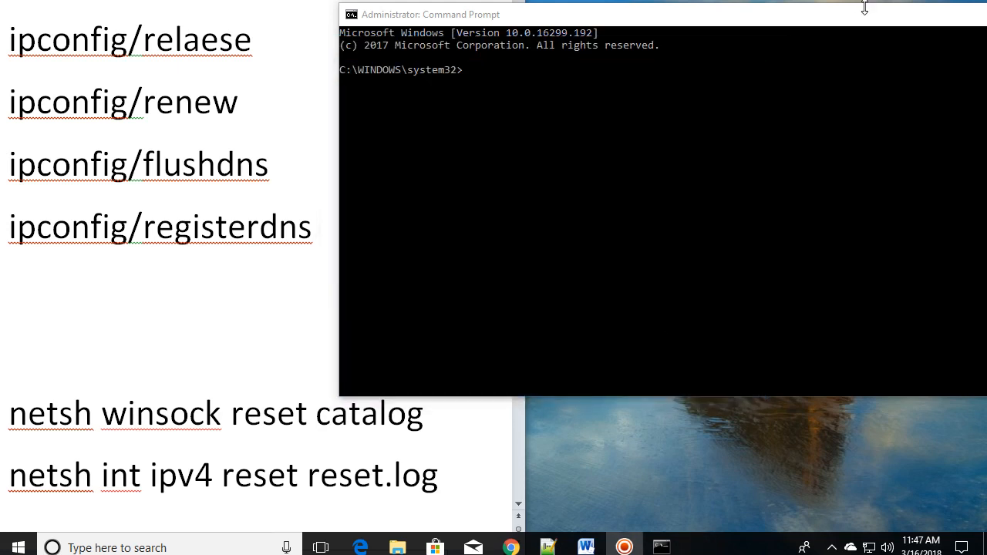
pyautogui.moveTo(861, 12); pyautogui.dragTo(542, 62)
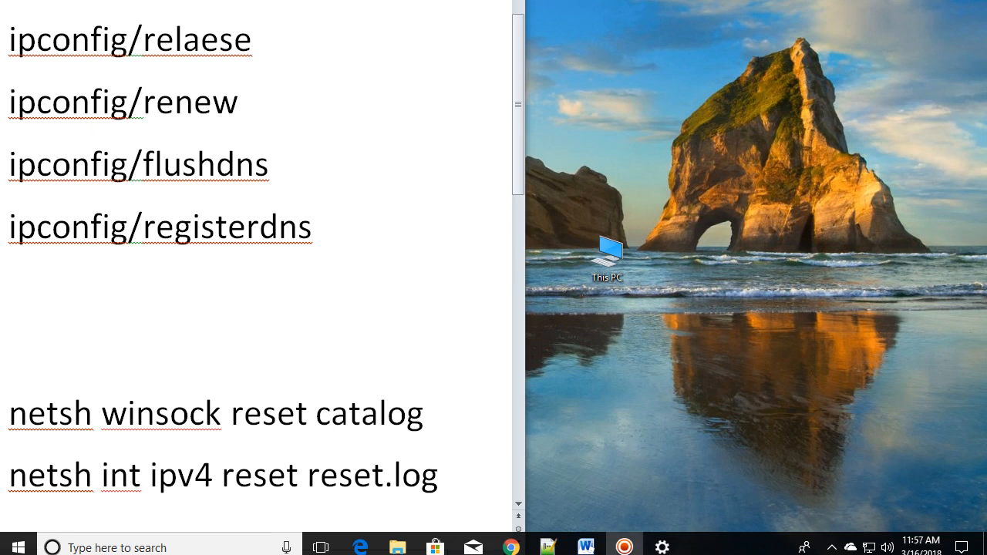
# Open Windows Settings and go to the Storage page of the System category.
pyautogui.click(19, 547)
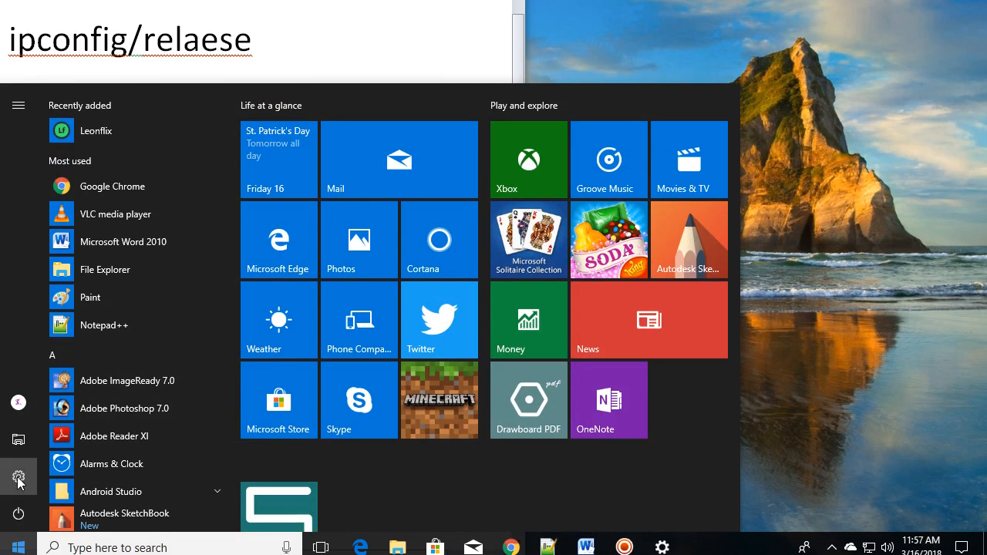
pyautogui.click(14, 479)
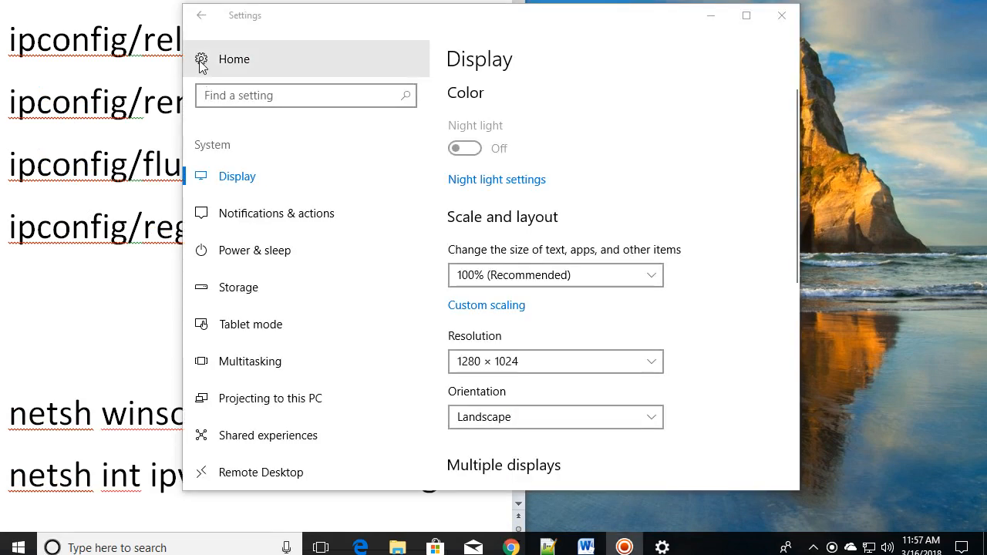
pyautogui.click(203, 64)
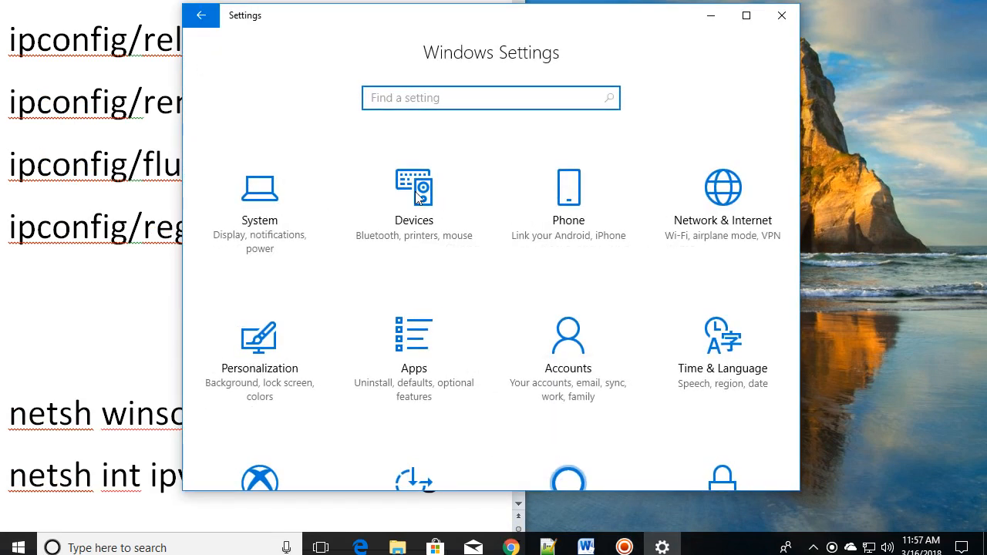
pyautogui.click(251, 215)
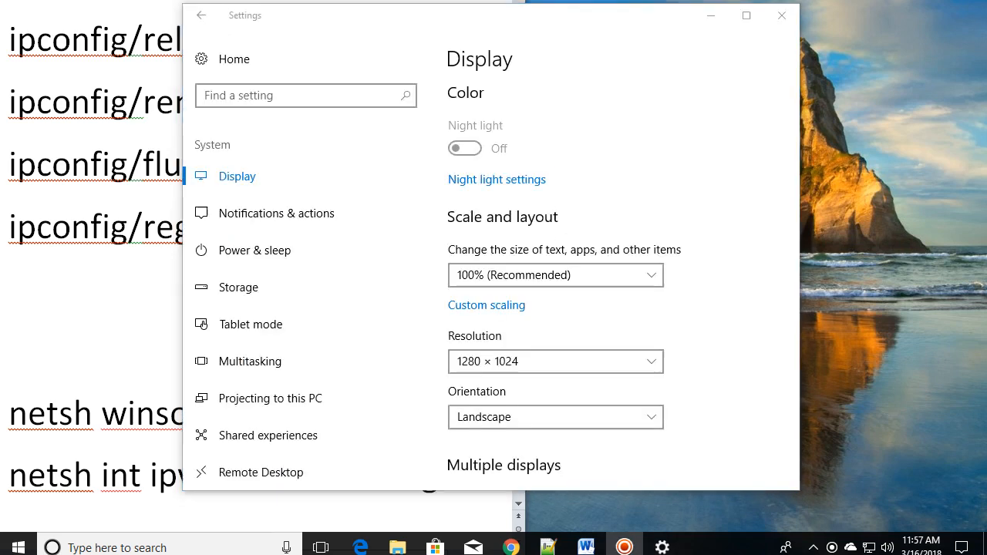
pyautogui.click(242, 297)
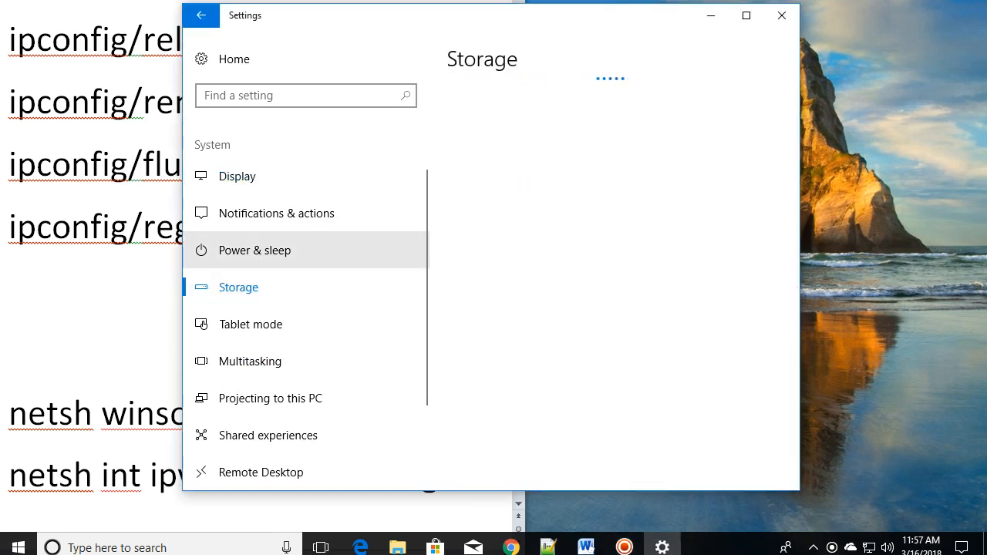
# Turn on Storage sense so that Windows frees up space automatically.
pyautogui.click(469, 224)
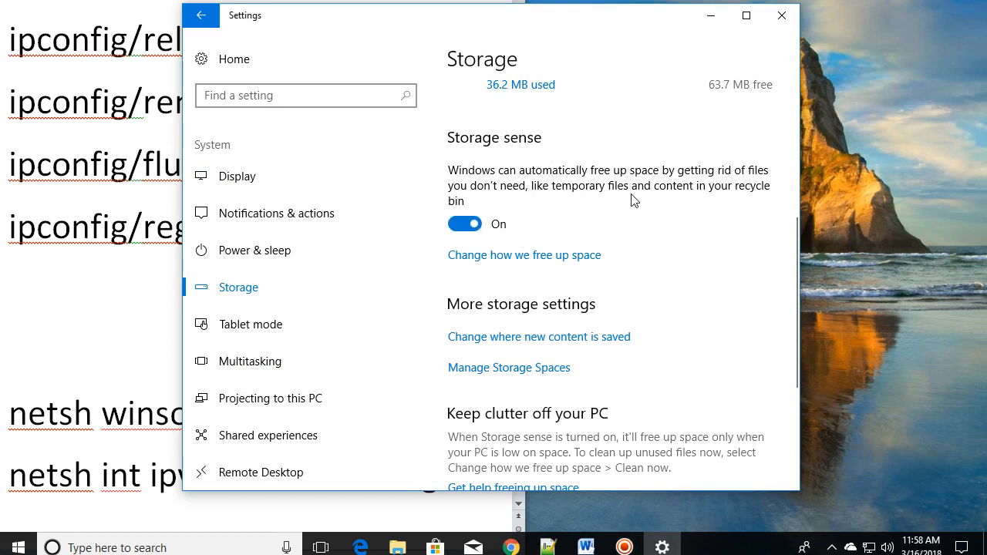
pyautogui.click(459, 229)
pyautogui.click(472, 224)
# Start an immediate cleanup of unused temporary app files and files over 30 days in the recycle bin, and return to Storage.
pyautogui.click(513, 255)
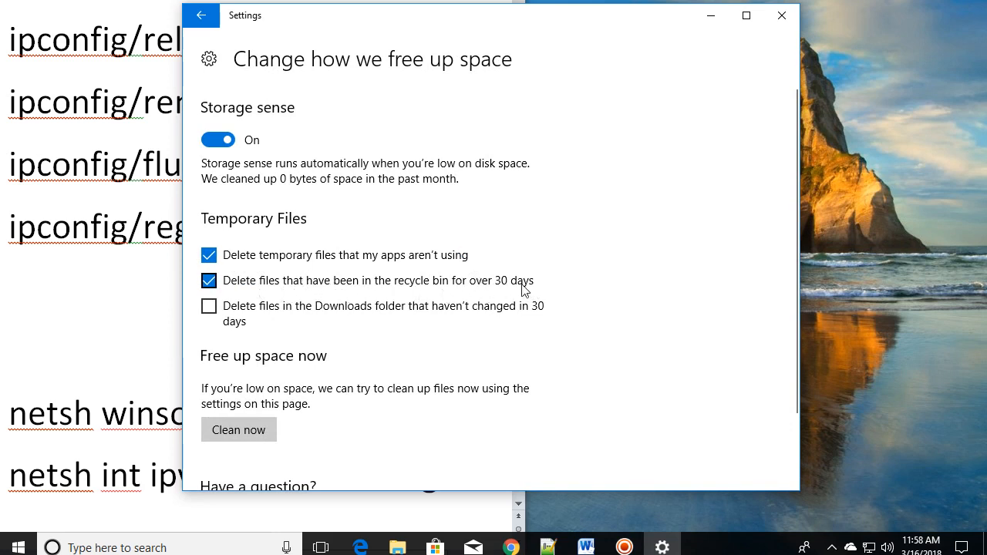
pyautogui.scroll(-2, 468, 288)
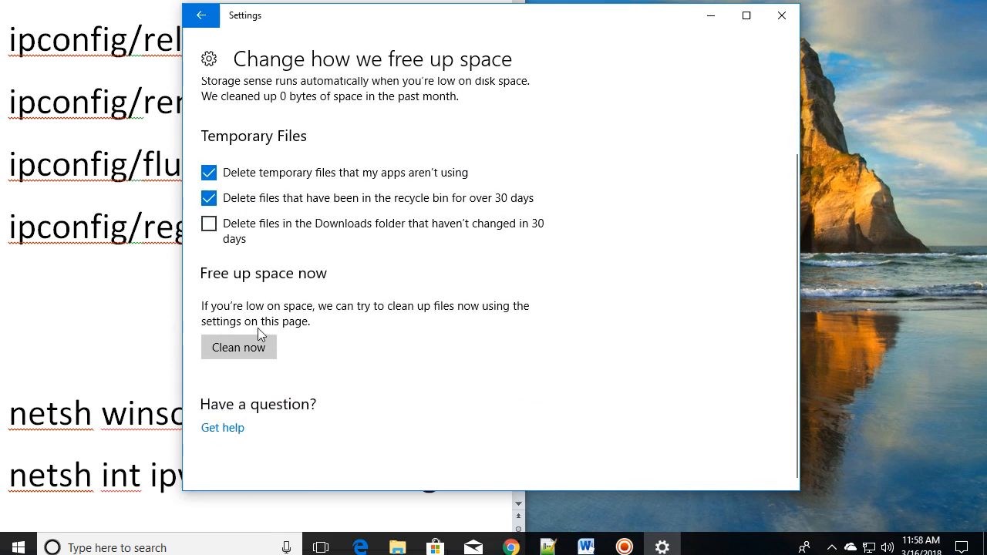
pyautogui.click(236, 348)
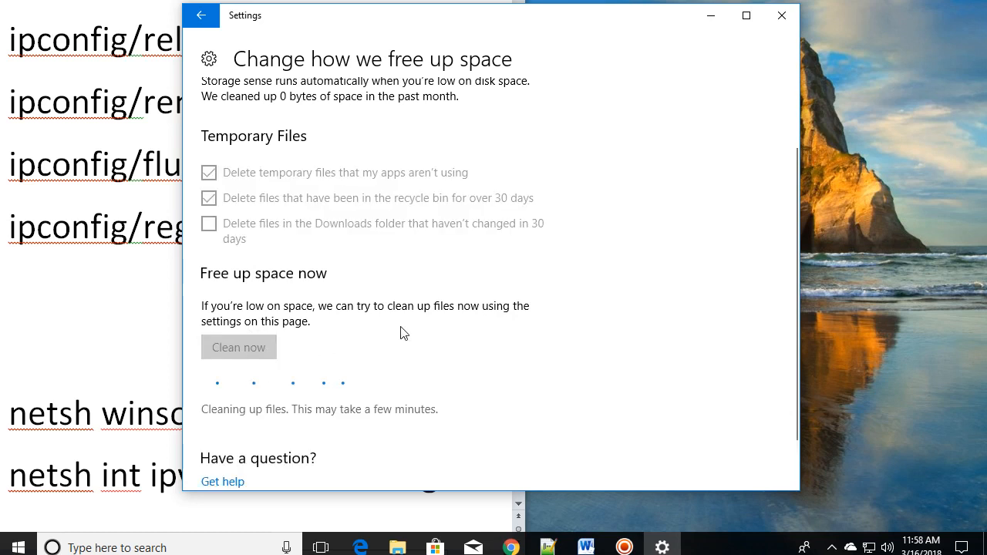
pyautogui.scroll(-2, 401, 330)
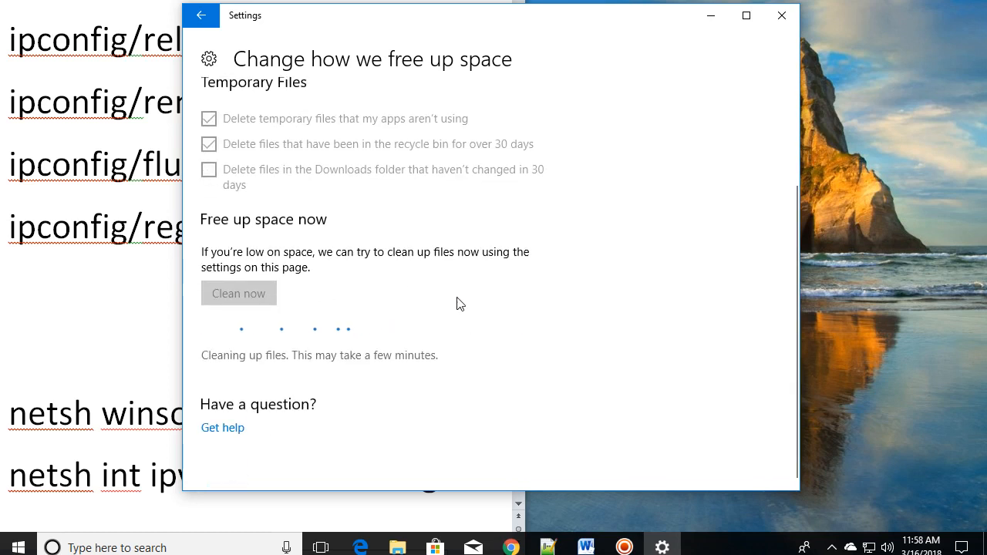
pyautogui.click(202, 17)
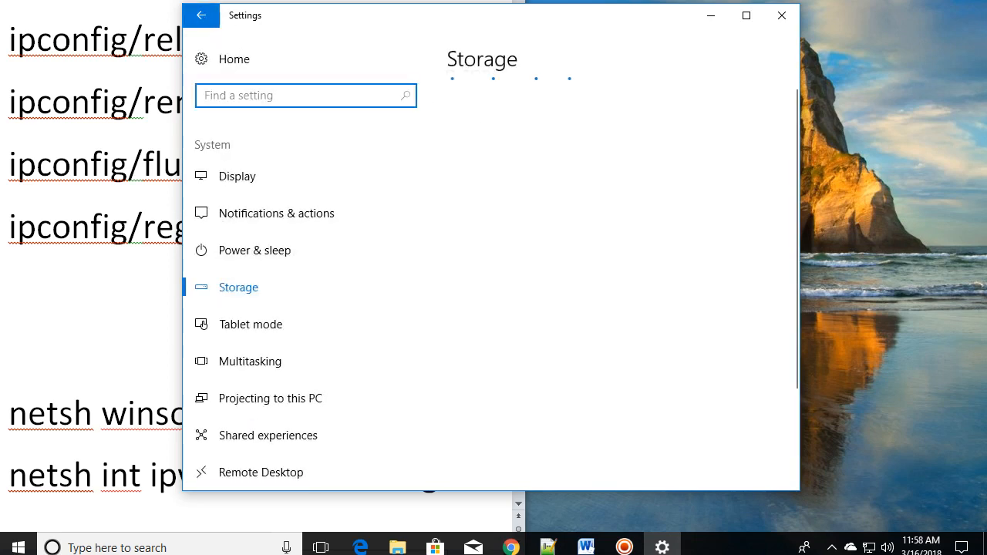
# Look over the Storage sense and More storage settings sections, including Manage Storage Spaces.
pyautogui.scroll(-4, 595, 280)
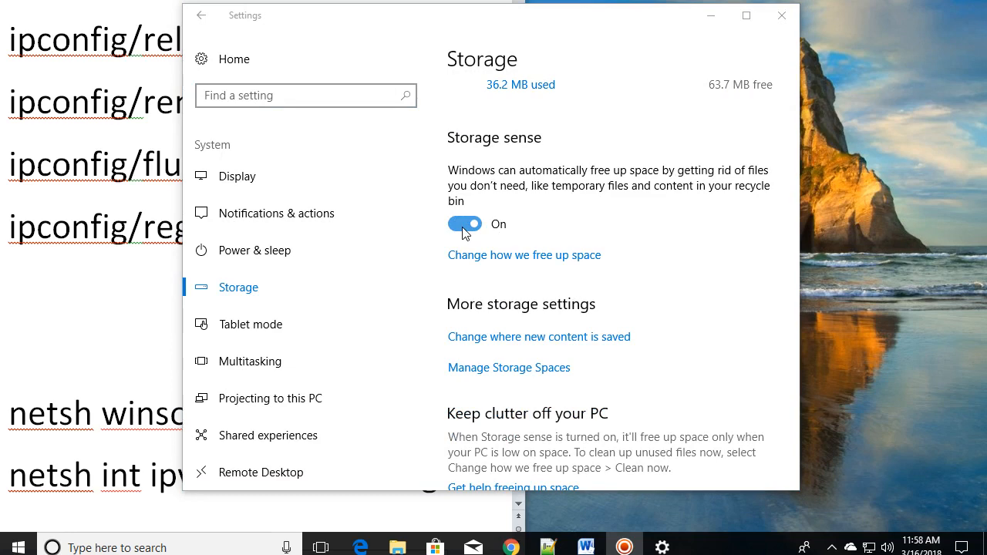
pyautogui.scroll(-2, 465, 233)
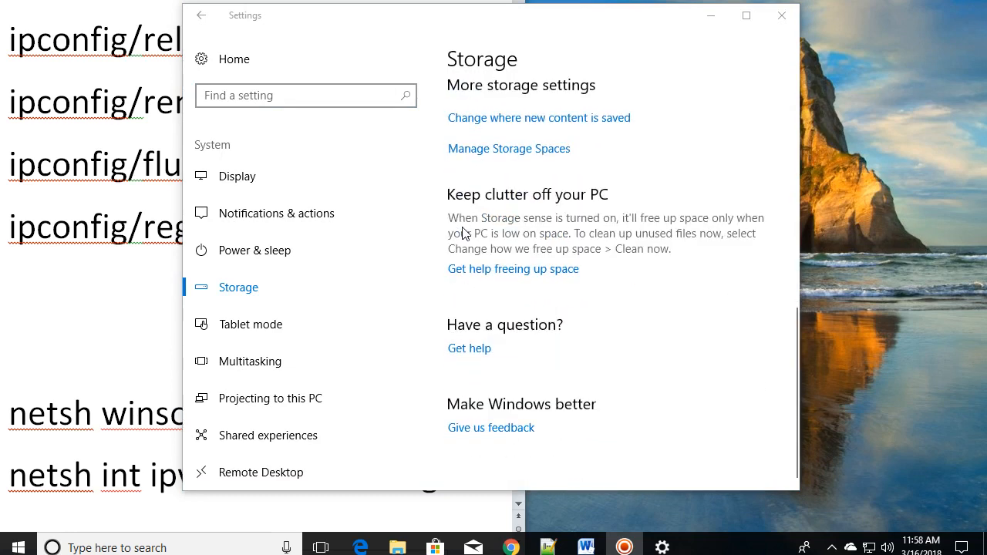
pyautogui.scroll(1, 463, 233)
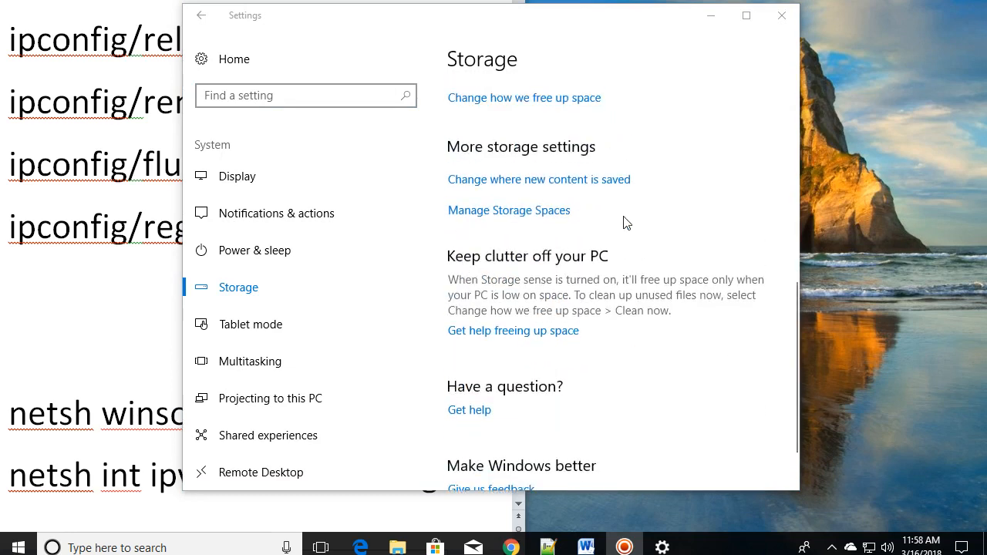
pyautogui.click(521, 220)
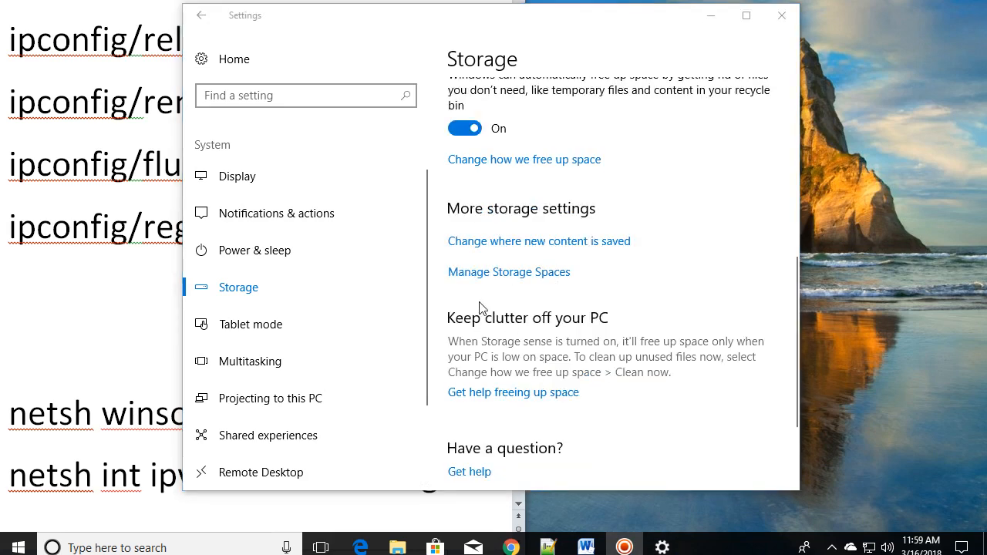
# Open "Change where new content is saved" and review the default save locations for each content type.
pyautogui.click(546, 248)
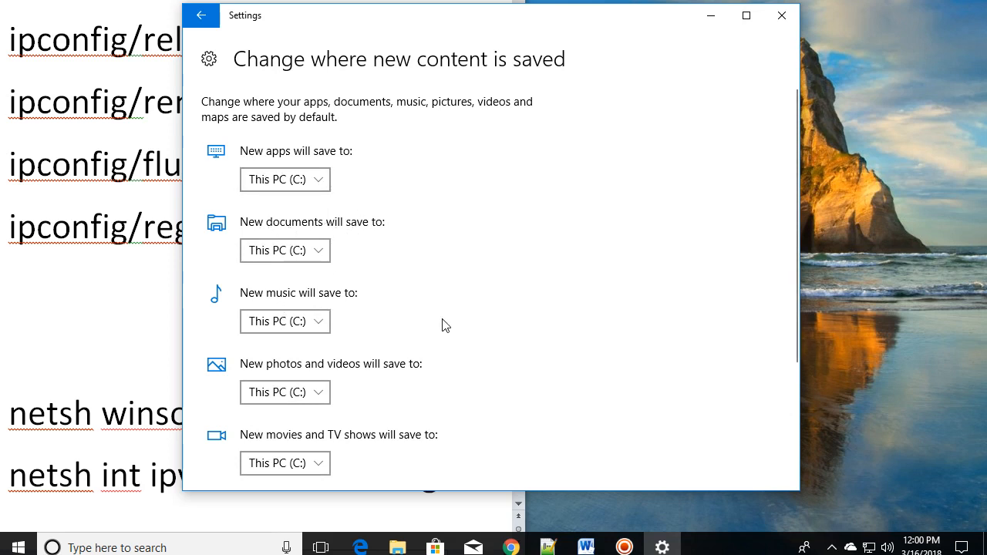
pyautogui.scroll(-1, 443, 325)
pyautogui.scroll(-1, 405, 336)
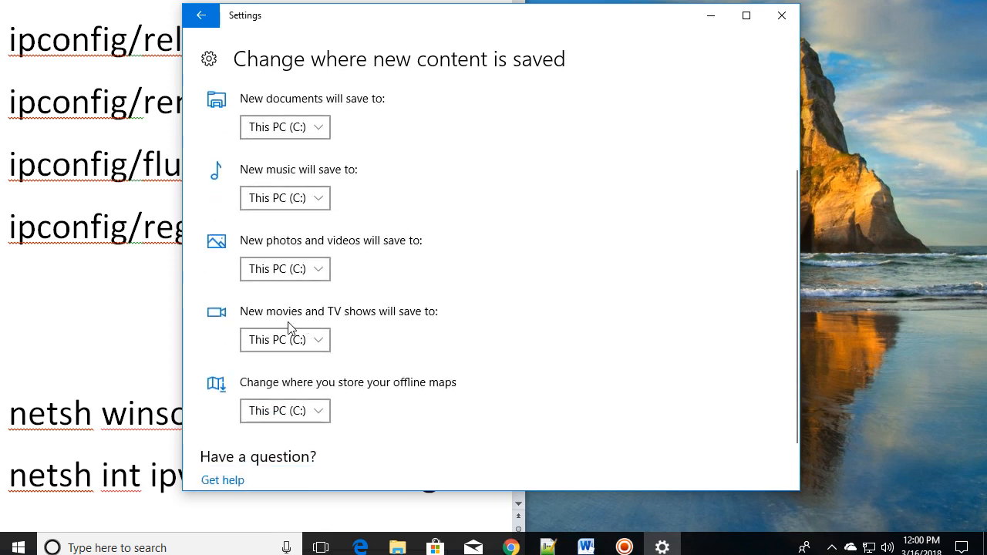
pyautogui.scroll(-1, 405, 318)
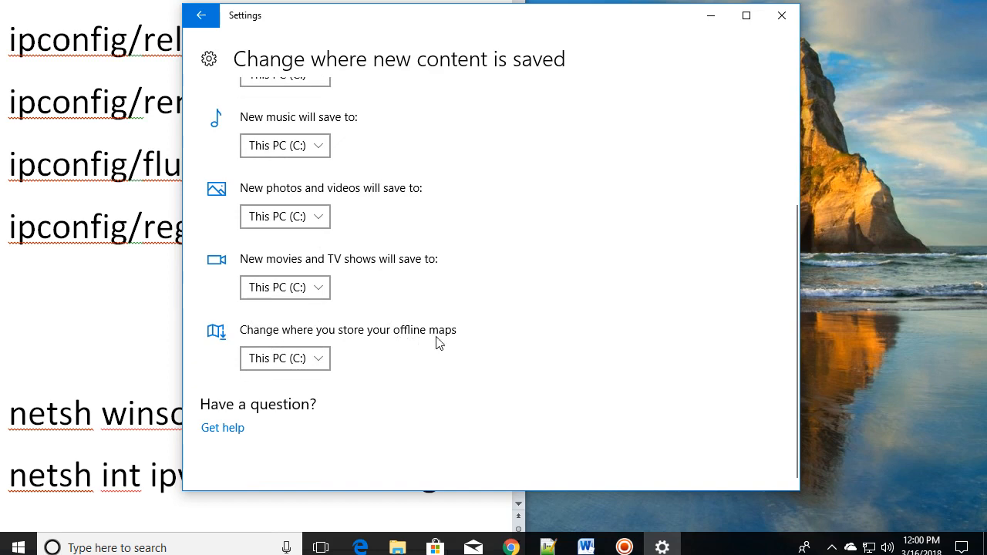
pyautogui.scroll(3, 443, 341)
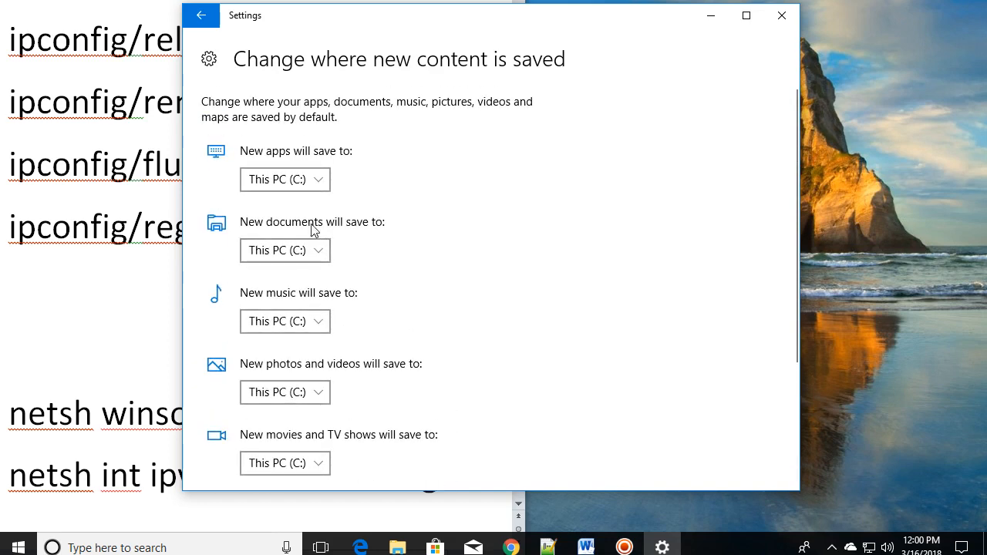
# Check which drives are available for saving new apps, documents and music, keeping the current choices.
pyautogui.click(314, 183)
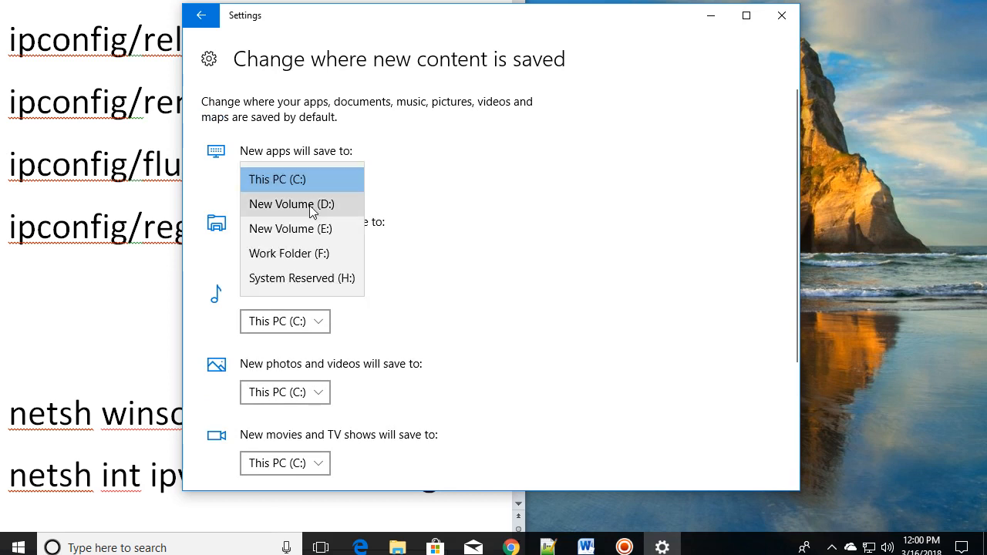
pyautogui.click(397, 198)
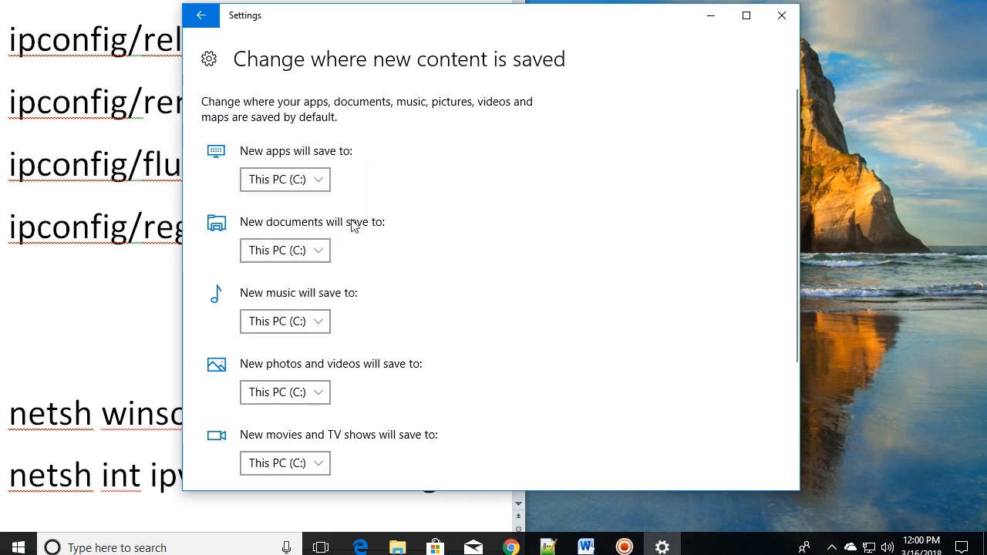
pyautogui.click(315, 252)
pyautogui.click(380, 329)
pyautogui.click(325, 323)
pyautogui.click(530, 317)
# Select New Volume (E:) for new photos and videos and Work Folder (F:) for new movies and TV shows, and return to Storage without applying.
pyautogui.scroll(-2, 465, 304)
pyautogui.click(315, 267)
pyautogui.click(310, 316)
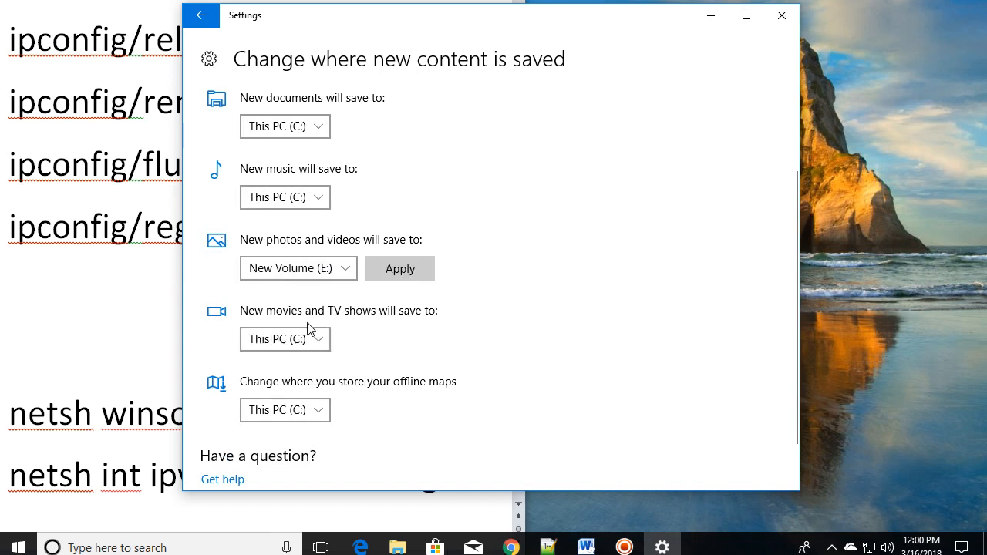
pyautogui.click(322, 341)
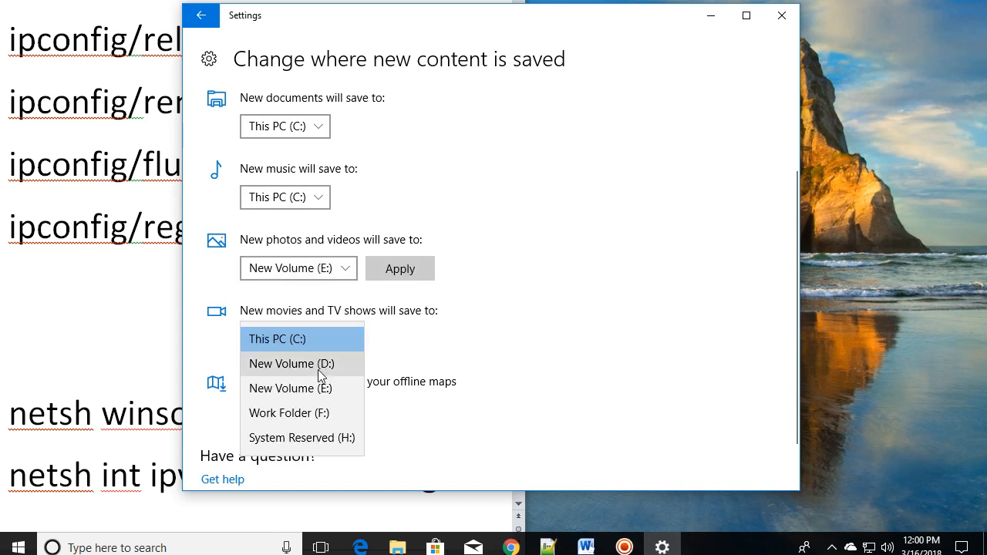
pyautogui.click(325, 412)
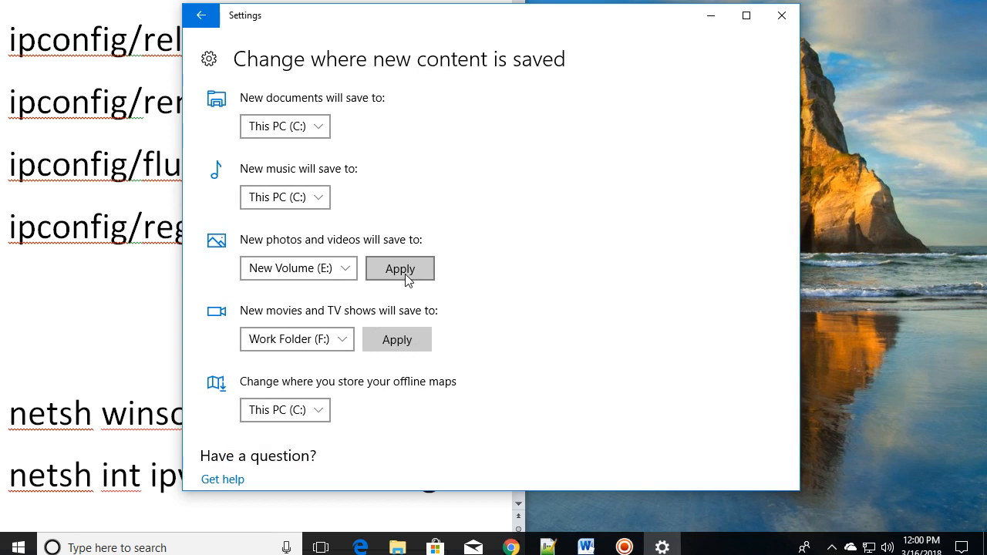
pyautogui.click(339, 340)
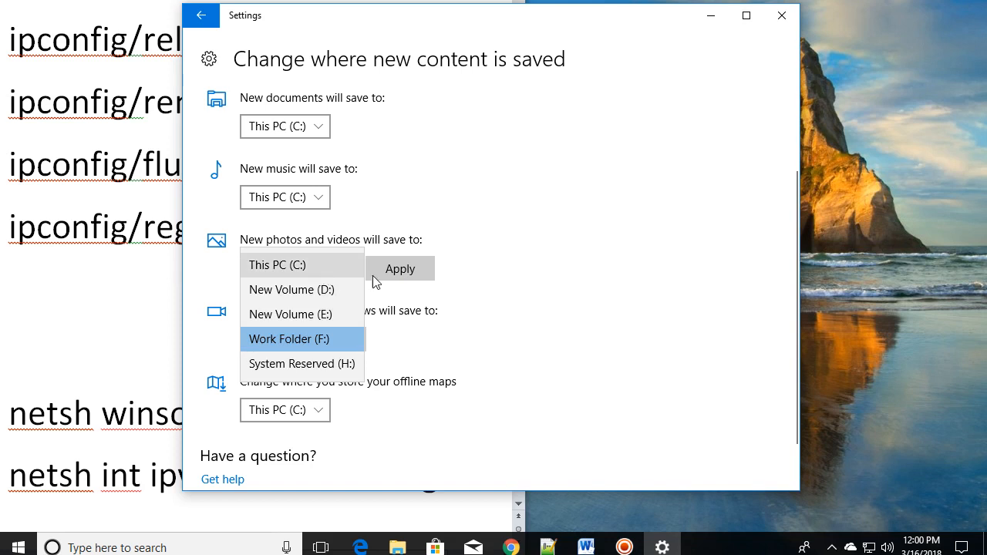
pyautogui.click(413, 276)
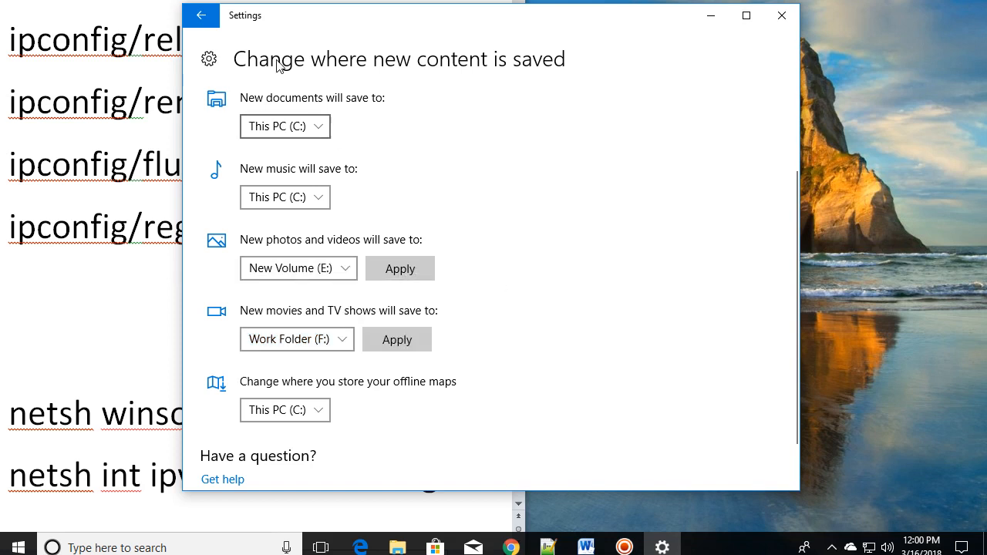
pyautogui.click(199, 20)
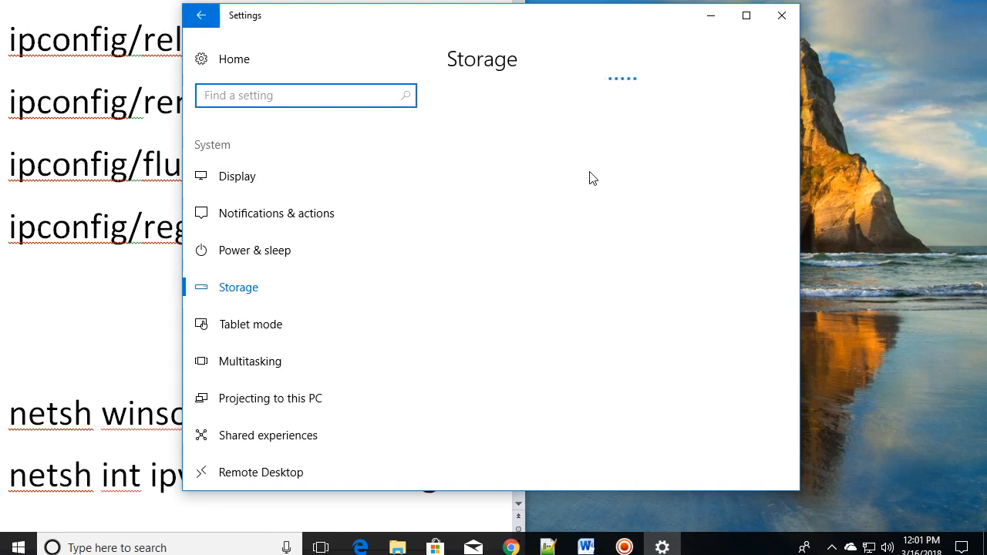
pyautogui.scroll(-5, 592, 177)
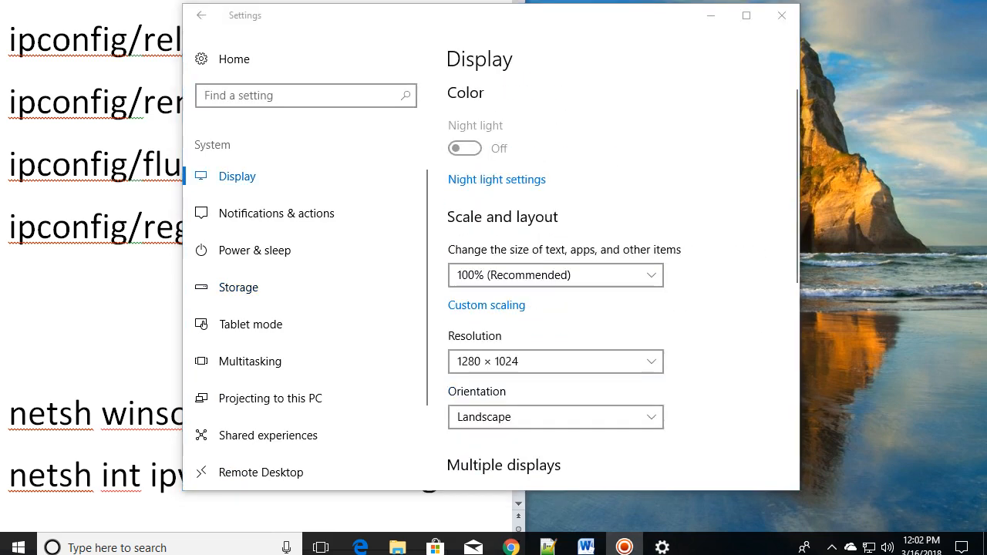
# Open Apps & features from the Settings home page and look through the list of installed apps.
pyautogui.click(202, 65)
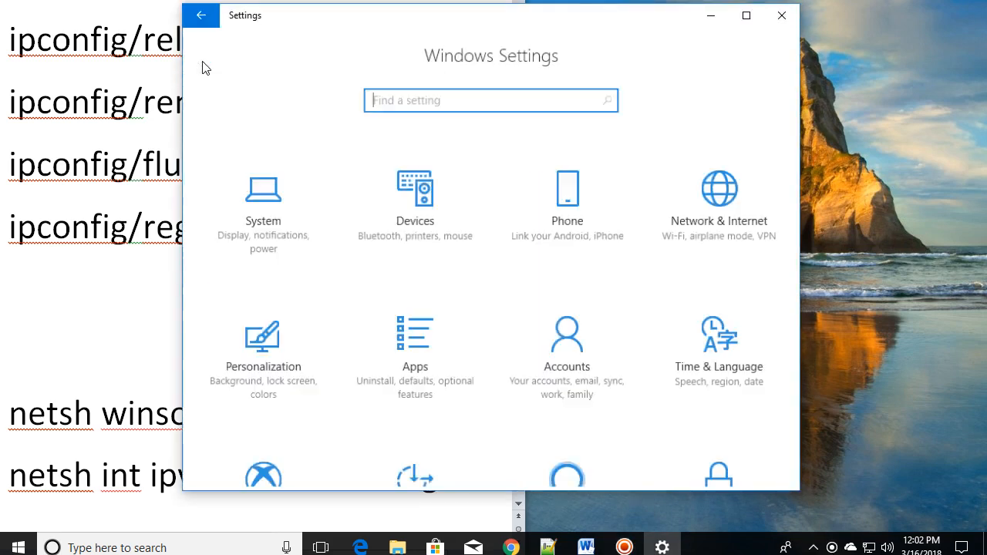
pyautogui.click(413, 361)
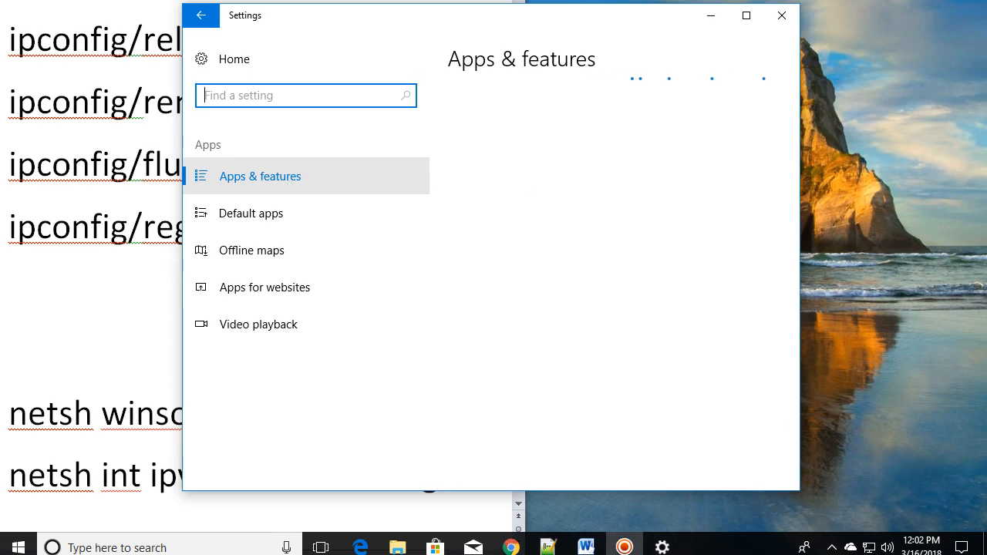
pyautogui.scroll(-3, 568, 335)
pyautogui.scroll(-8, 571, 341)
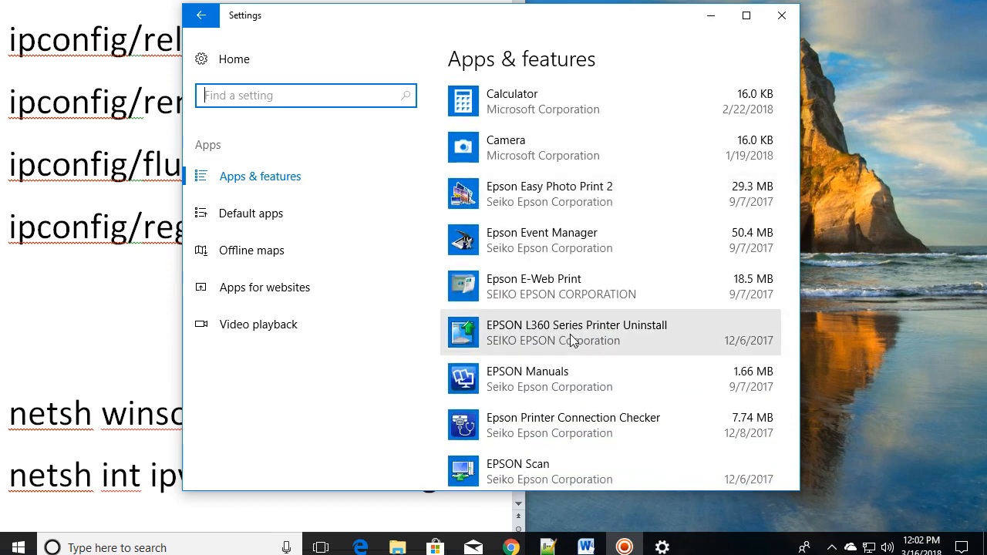
pyautogui.scroll(-3, 572, 340)
pyautogui.scroll(1, 571, 340)
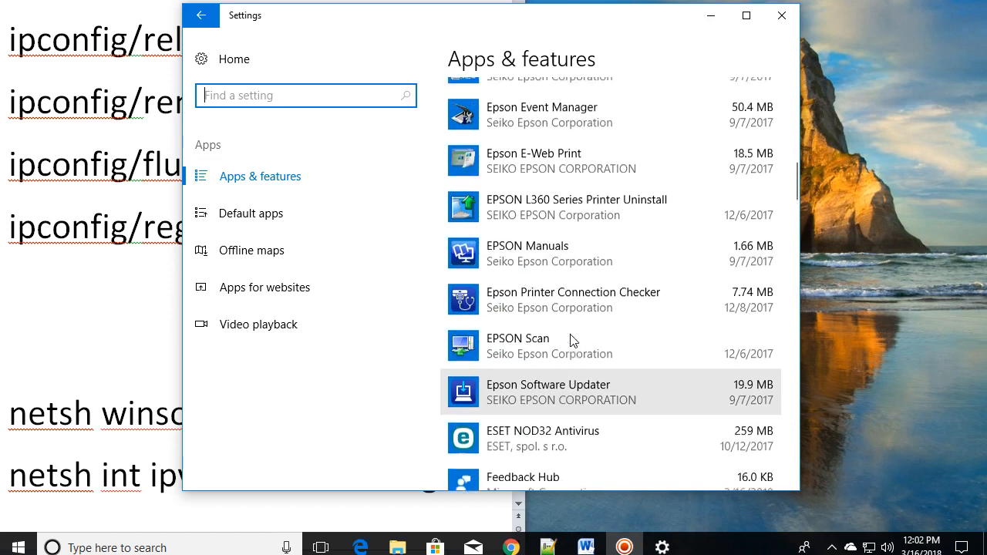
pyautogui.scroll(2, 570, 340)
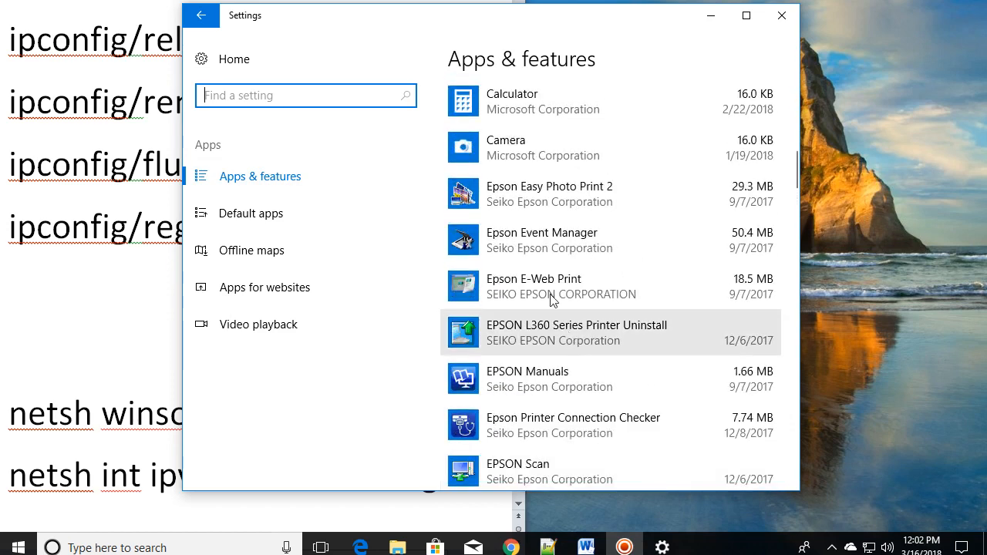
# Check the uninstall options for EPSON L360 Series Printer Uninstall, EPSON Manuals and Adobe Reader XI, and close Settings.
pyautogui.click(537, 339)
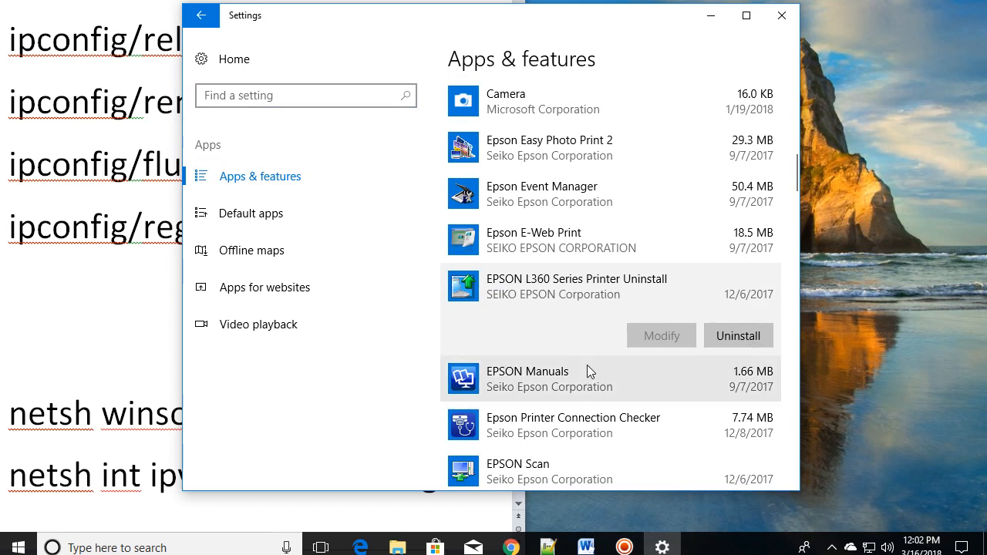
pyautogui.click(546, 373)
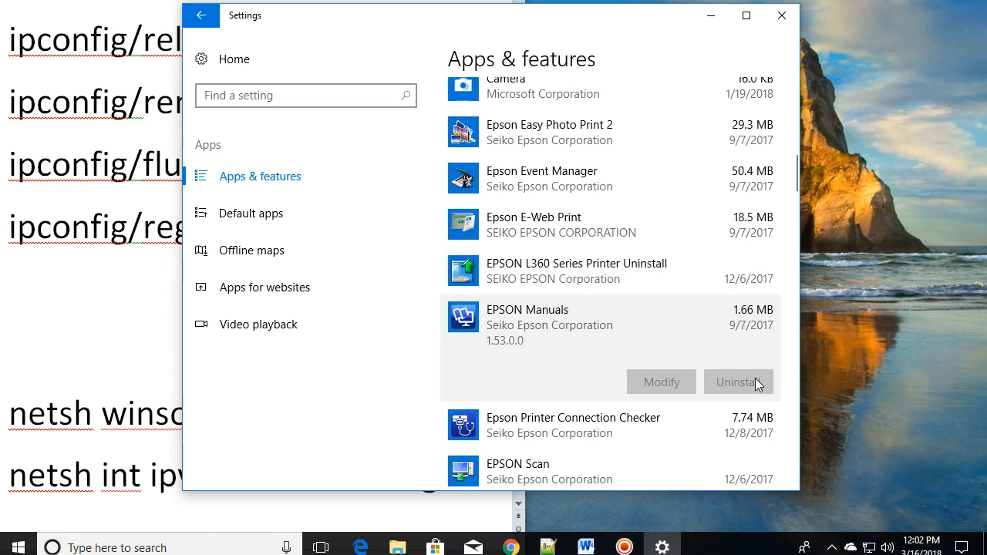
pyautogui.click(561, 423)
pyautogui.scroll(2, 563, 410)
pyautogui.scroll(4, 563, 407)
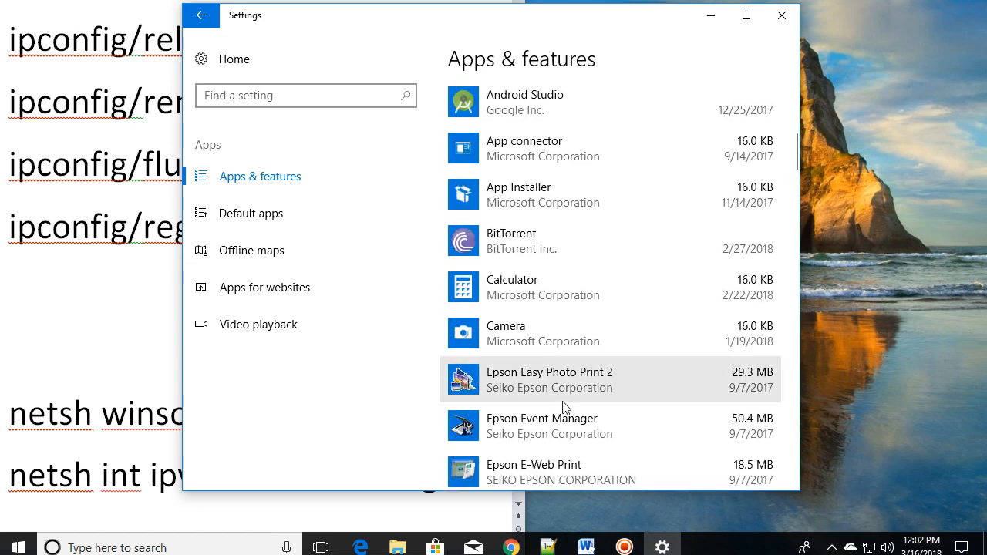
pyautogui.scroll(2, 558, 347)
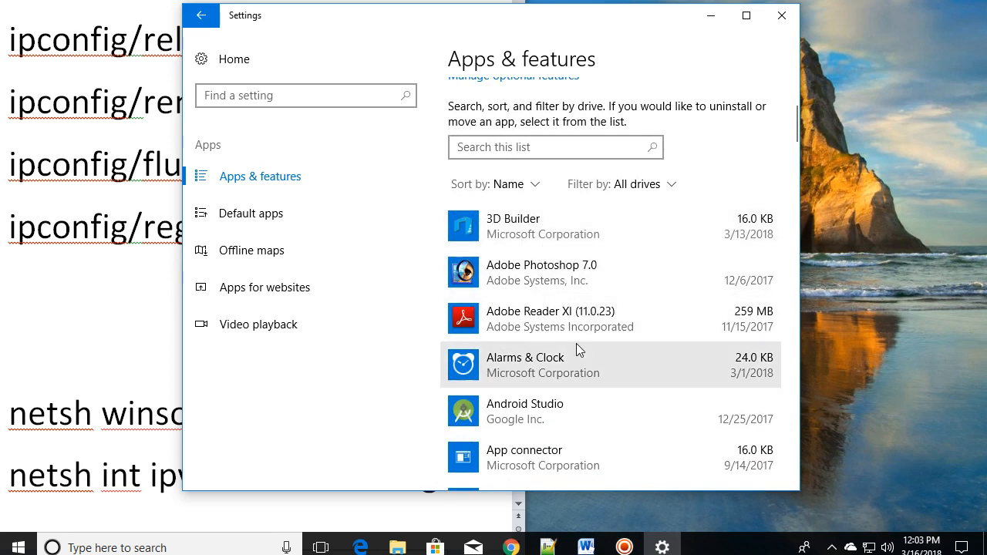
pyautogui.scroll(-1, 577, 347)
pyautogui.click(589, 255)
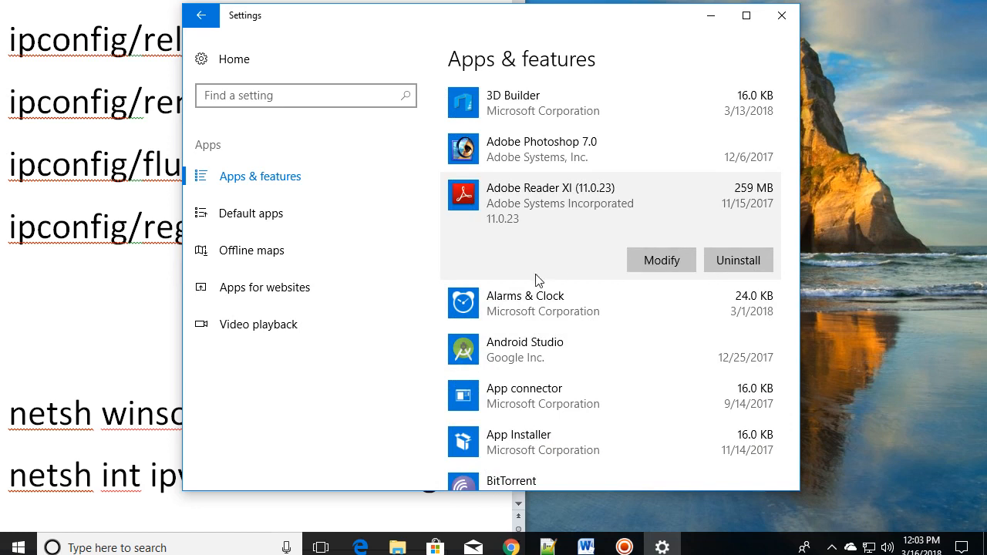
pyautogui.click(782, 15)
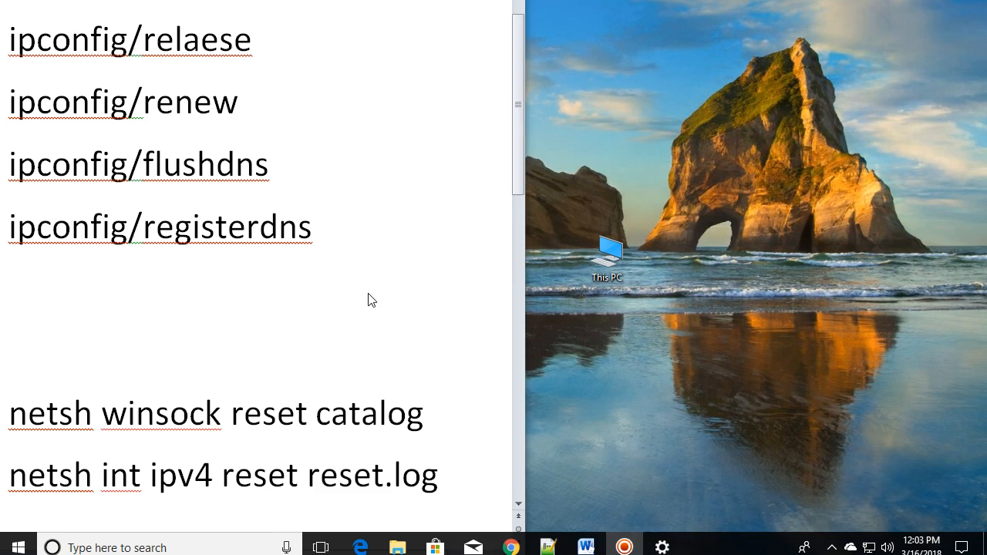
# Copy the command appwiz.cpl from the Run dialog and paste it under ipconfig/registerdns in the Word document.
pyautogui.press('super+r')
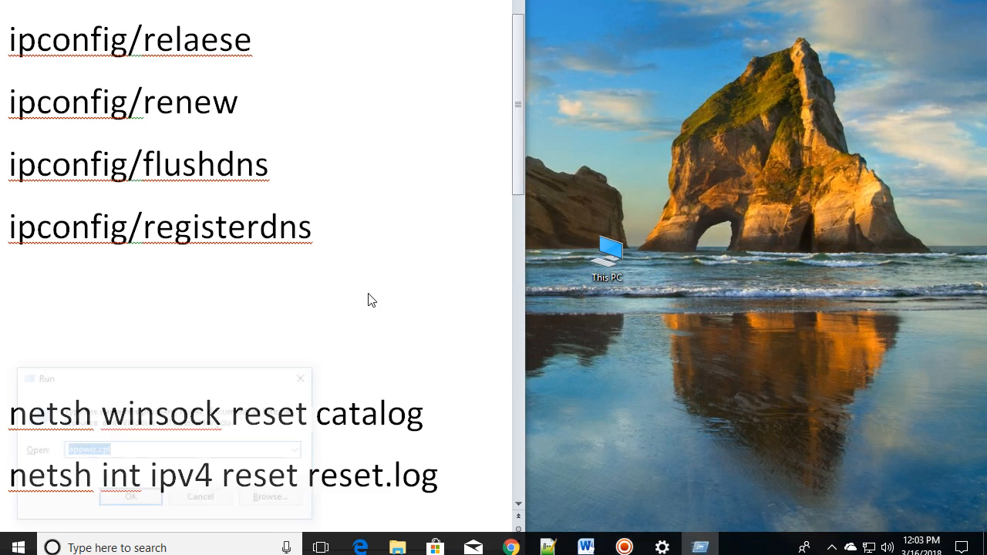
pyautogui.moveTo(188, 386); pyautogui.dragTo(311, 254)
pyautogui.click(250, 319)
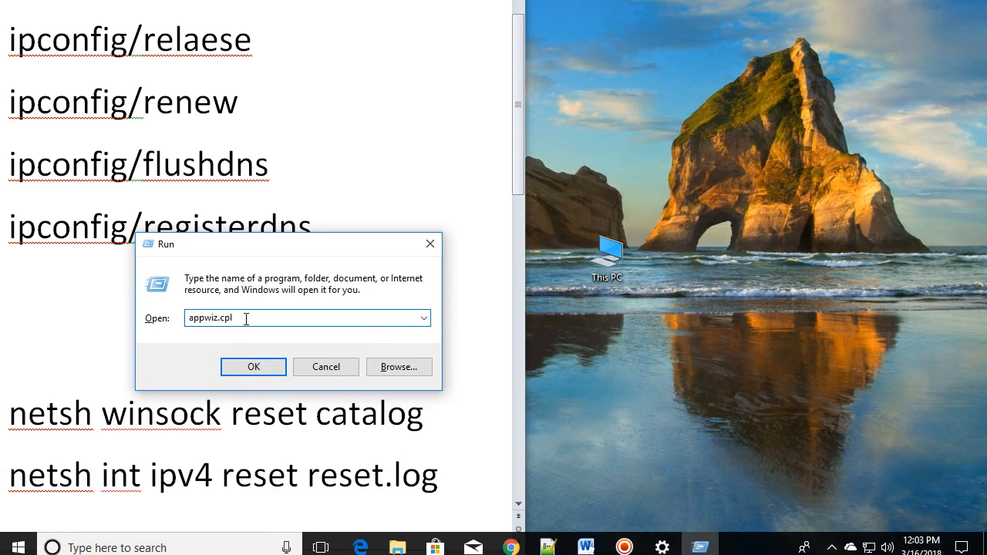
pyautogui.moveTo(229, 319); pyautogui.dragTo(182, 321)
pyautogui.rightClick(199, 319)
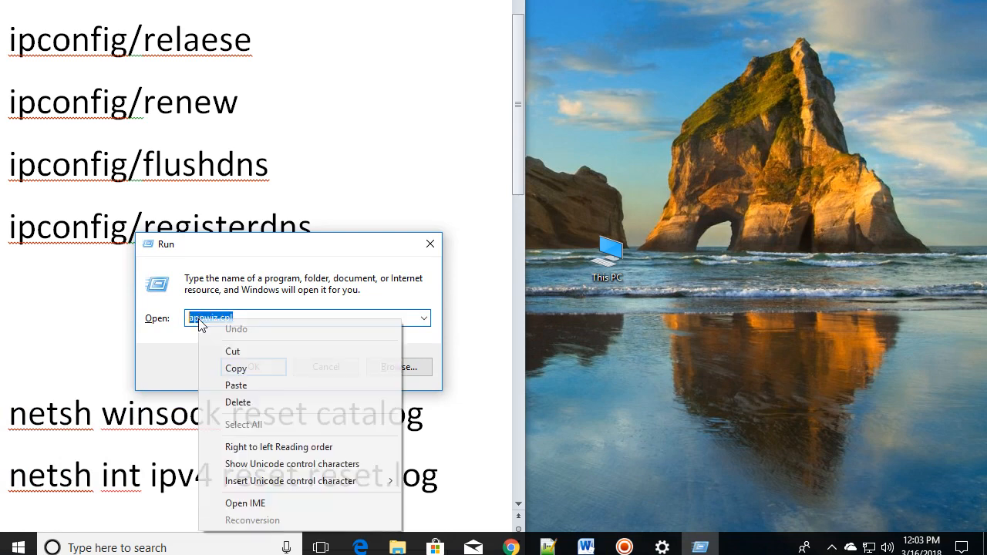
pyautogui.click(244, 370)
pyautogui.click(99, 308)
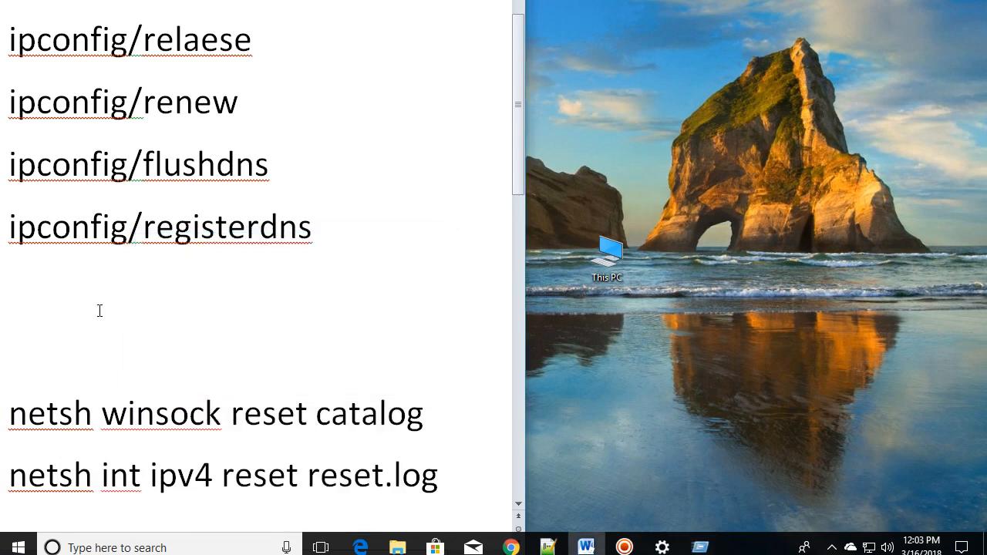
pyautogui.rightClick(90, 309)
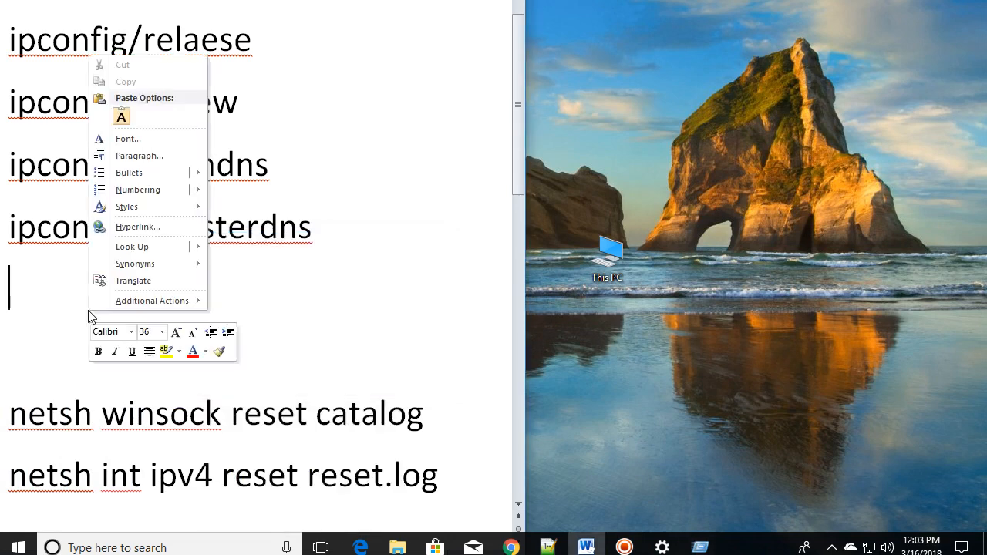
pyautogui.click(121, 116)
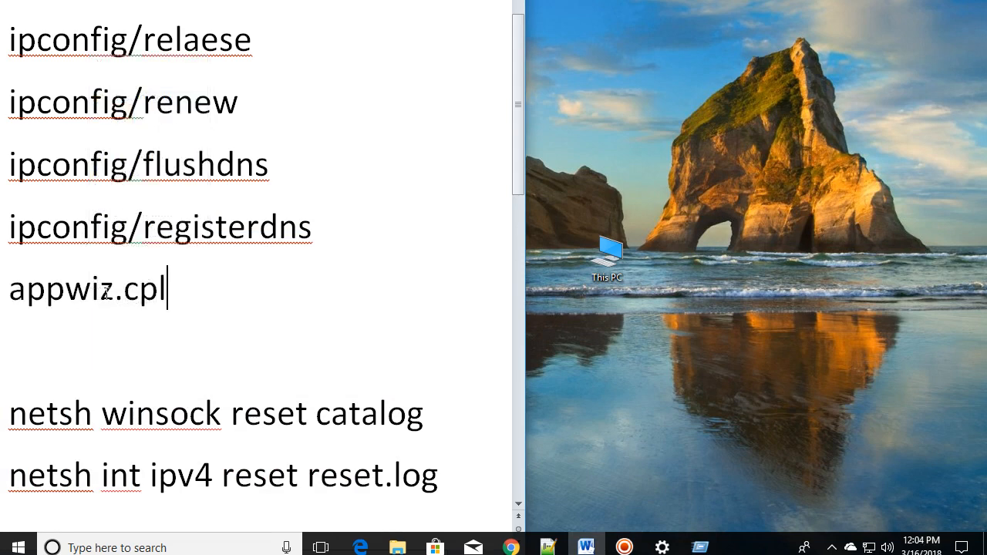
# Return to the Run dialog and run appwiz.cpl to open Programs and Features.
pyautogui.click(700, 546)
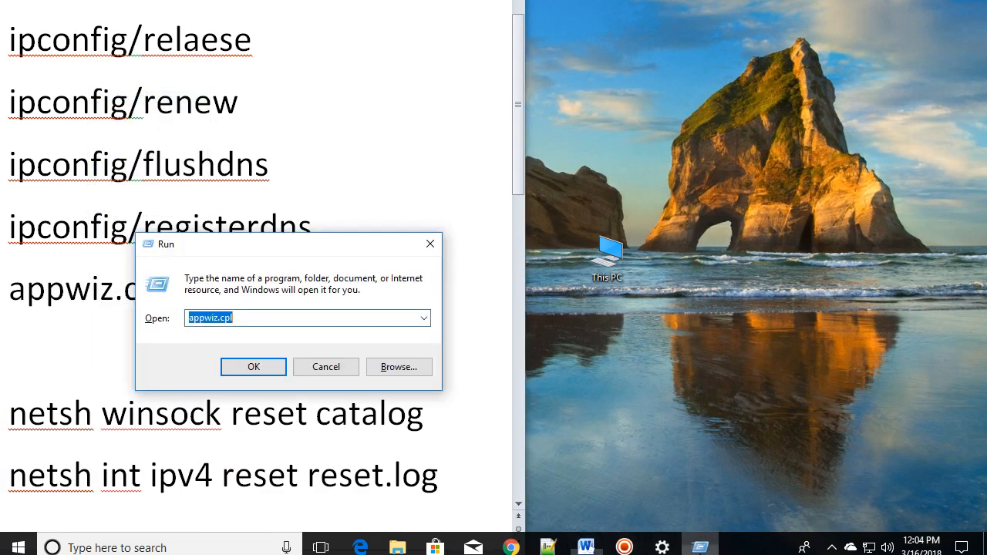
pyautogui.moveTo(268, 249); pyautogui.dragTo(408, 243)
pyautogui.click(433, 306)
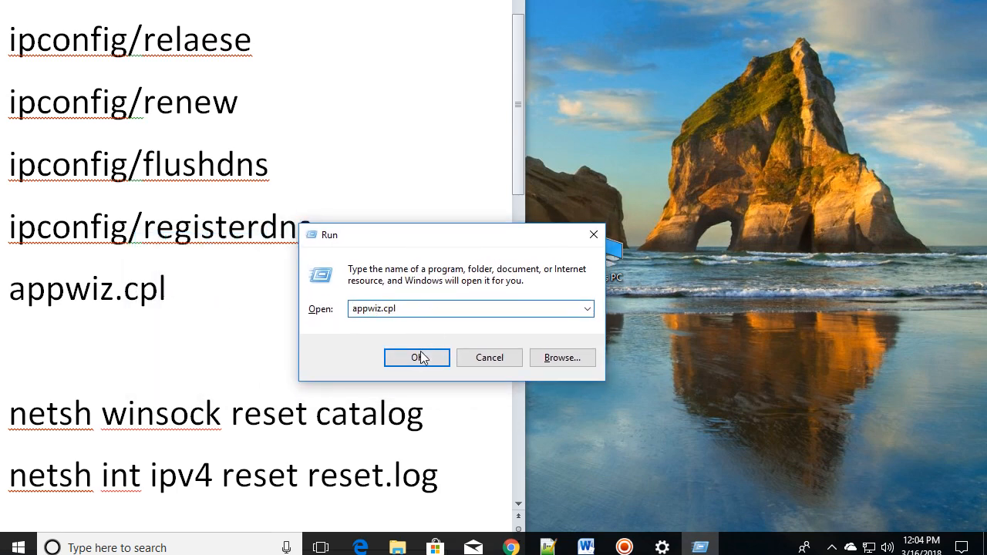
pyautogui.click(422, 364)
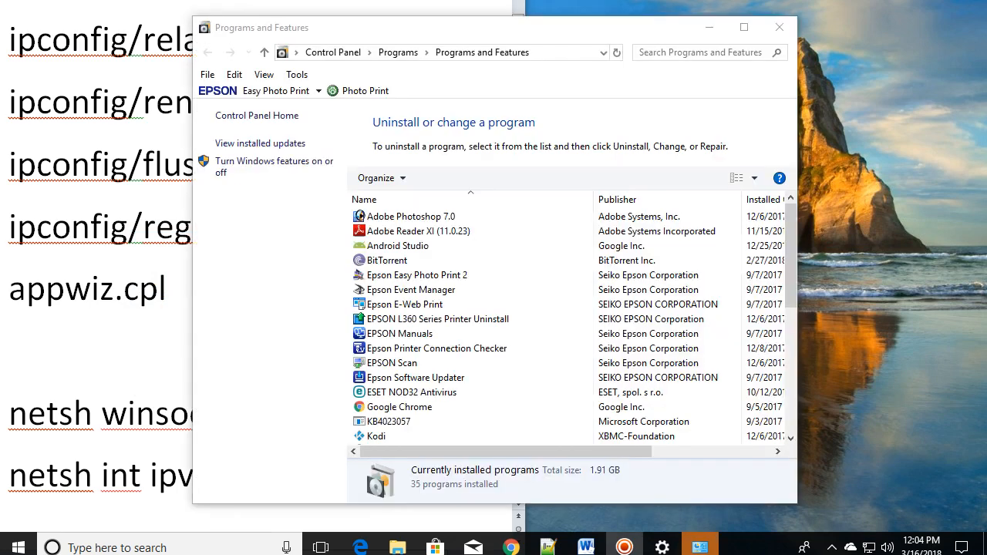
# Look through the installed programs, checking the uninstall options for Realtek High Definition Audio Driver and WonderFox DVD Video Converter.
pyautogui.scroll(-4, 473, 262)
pyautogui.scroll(-3, 473, 262)
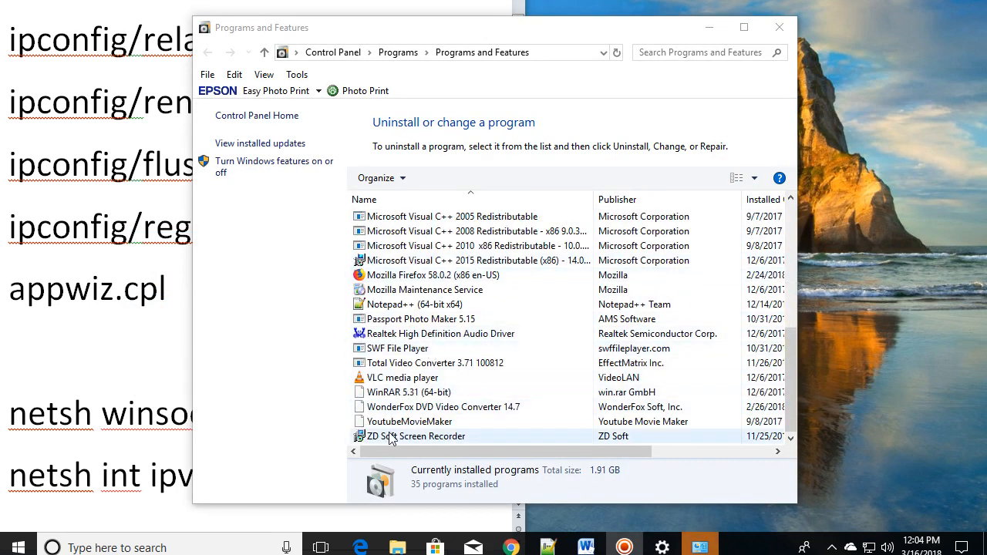
pyautogui.scroll(1, 407, 414)
pyautogui.scroll(-1, 406, 414)
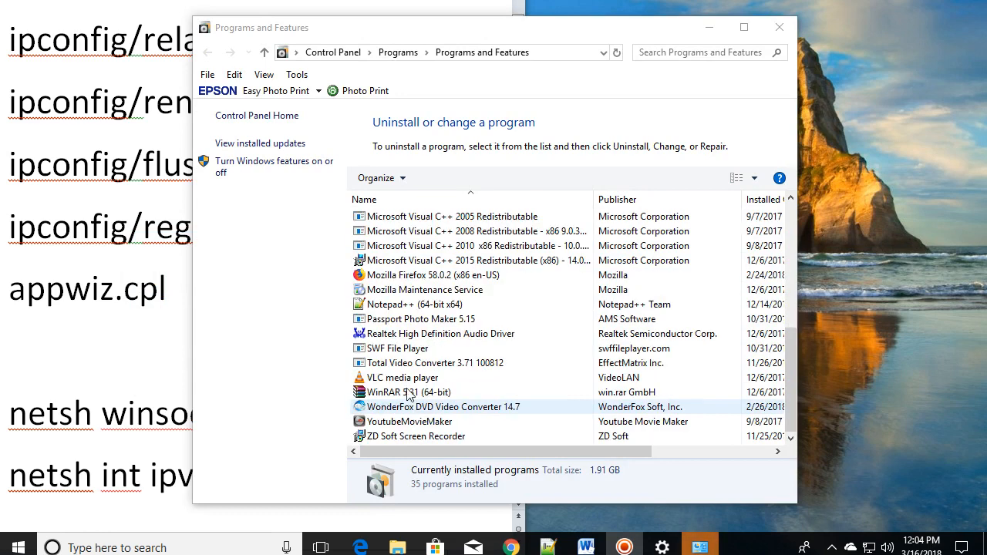
pyautogui.click(401, 336)
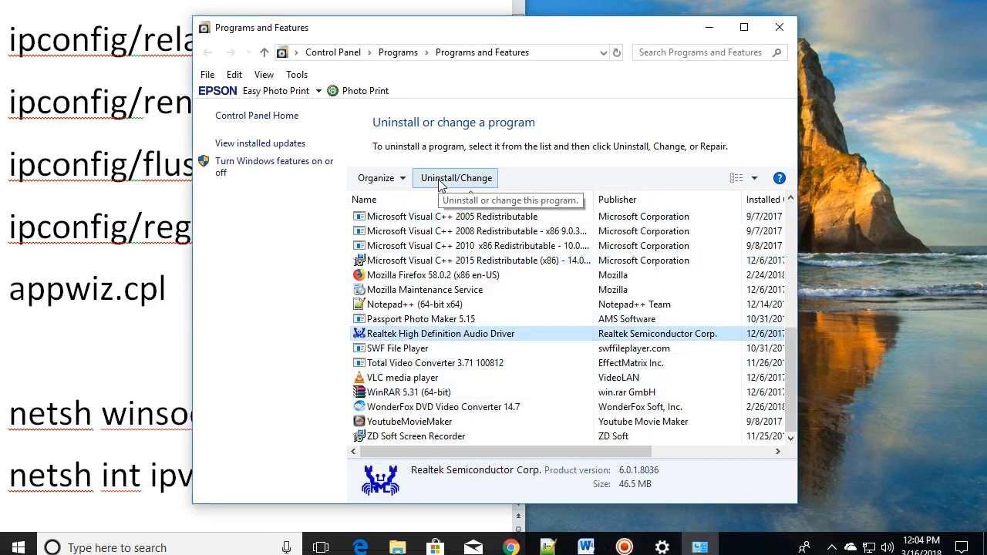
pyautogui.click(406, 408)
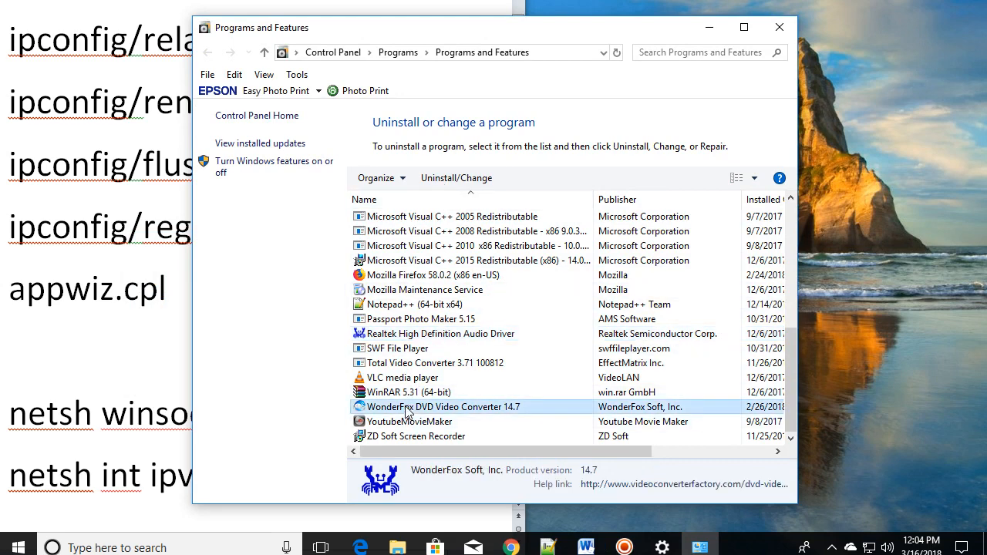
pyautogui.scroll(5, 496, 307)
pyautogui.scroll(2, 496, 307)
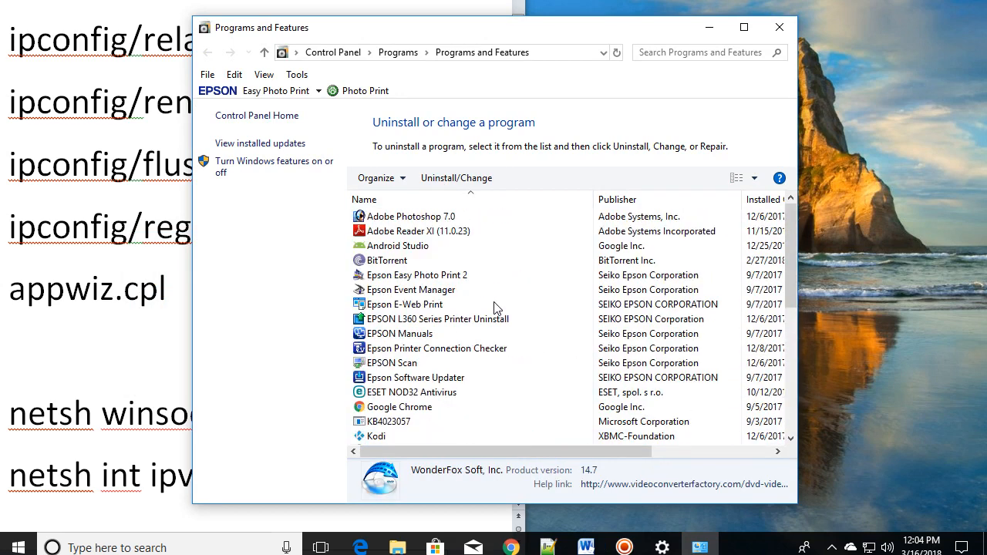
pyautogui.scroll(-7, 500, 254)
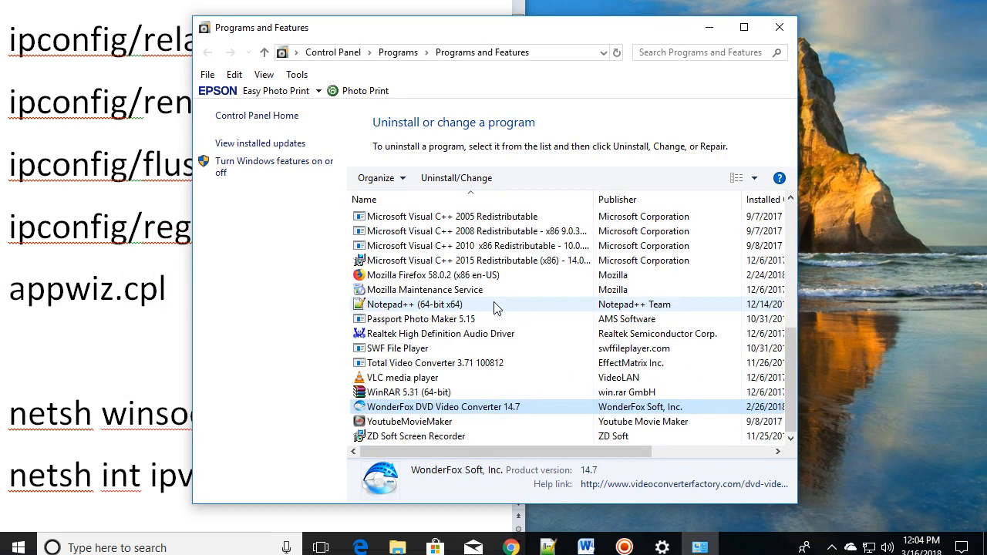
# Compare the uninstall and repair options offered for WinRAR, YoutubeMovieMaker, WonderFox DVD Video Converter and the programs listed above them.
pyautogui.click(415, 392)
pyautogui.click(416, 422)
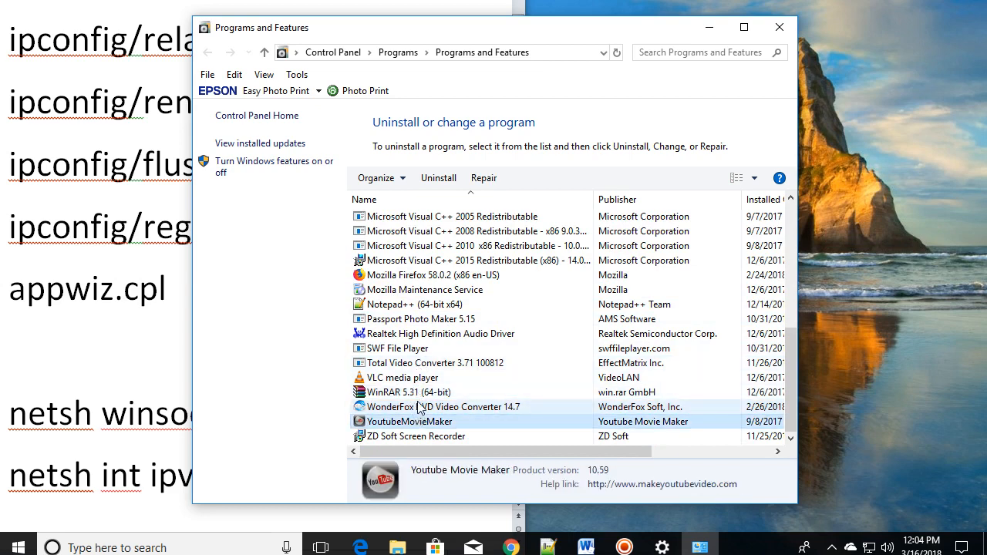
pyautogui.click(421, 407)
pyautogui.click(417, 392)
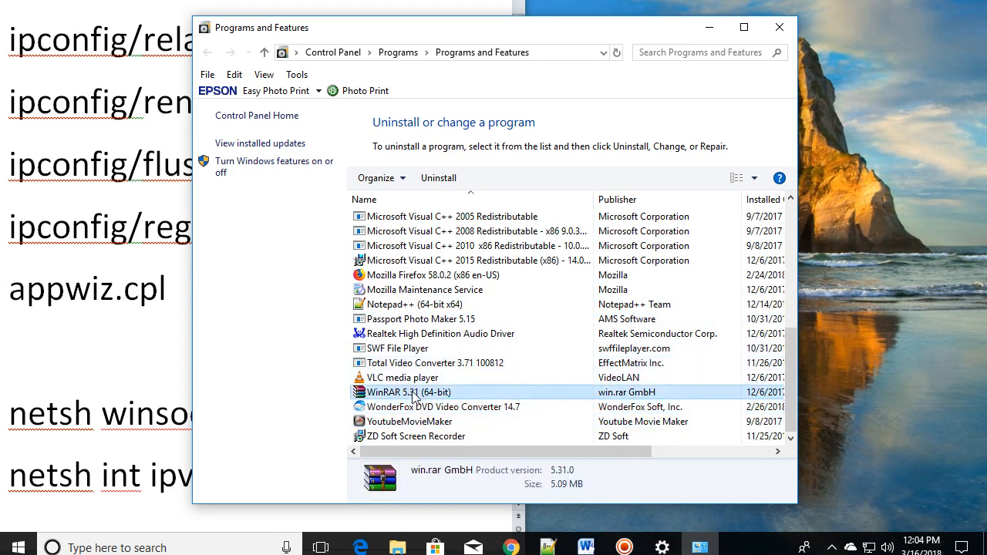
pyautogui.press('Up')
pyautogui.press('Up')
pyautogui.press('Up')
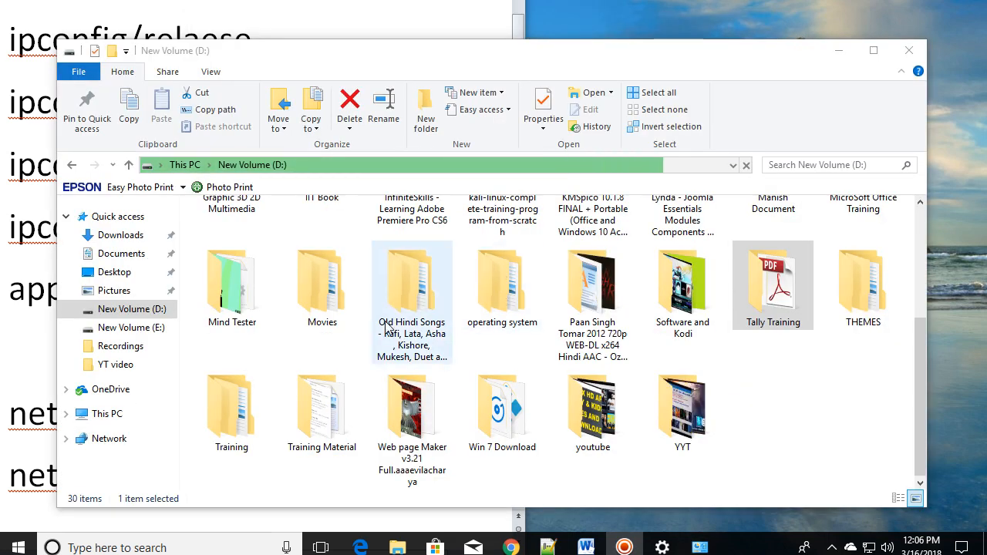
# In File Explorer, review the Move to destinations for the Tally Training folder on New Volume (D:).
pyautogui.moveTo(377, 57)
pyautogui.mouseDown()
pyautogui.moveTo(385, 53)
pyautogui.moveTo(372, 52)
pyautogui.mouseUp()
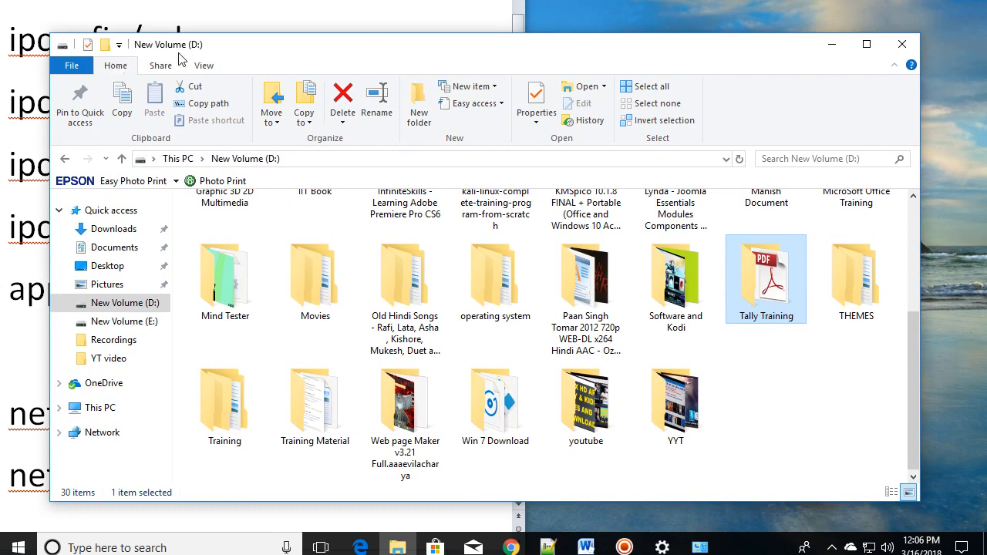
pyautogui.click(278, 123)
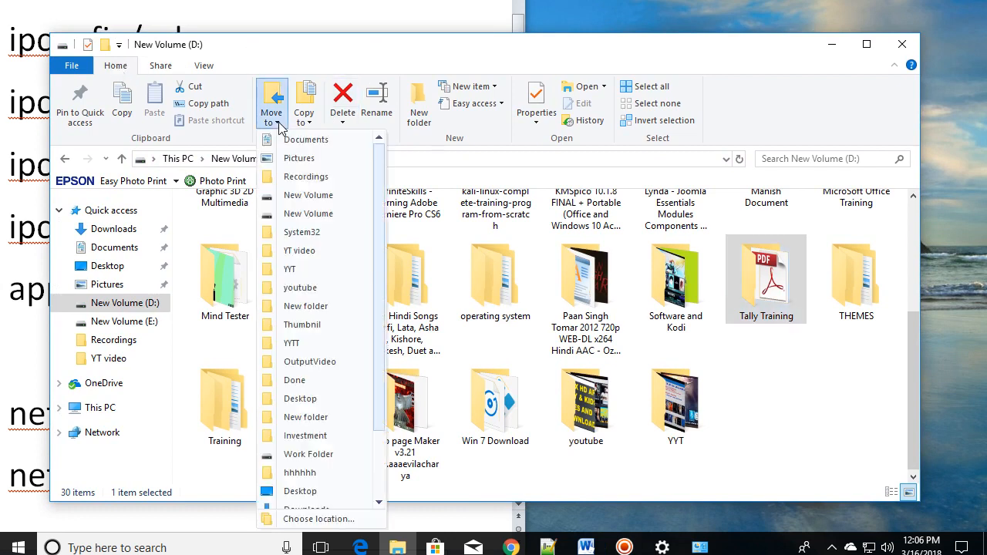
pyautogui.scroll(-2, 286, 231)
pyautogui.scroll(2, 297, 200)
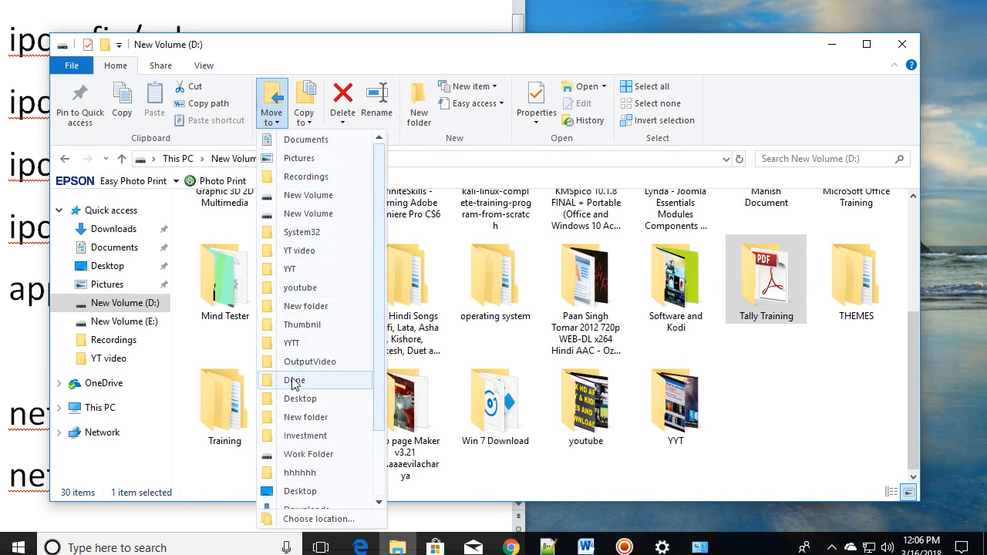
pyautogui.click(762, 414)
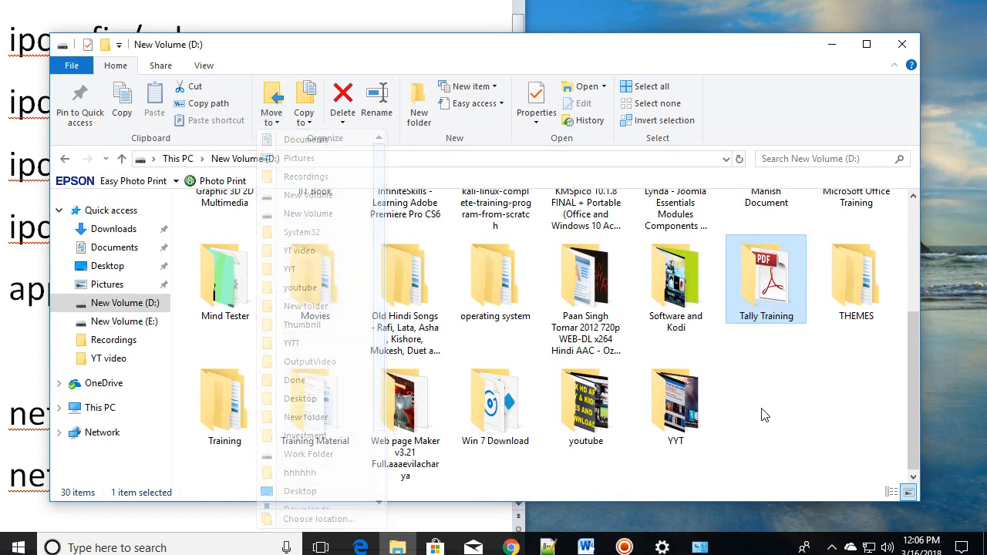
# Review the Move to and Copy to destinations offered for the YYT folder on New Volume (D:).
pyautogui.click(679, 408)
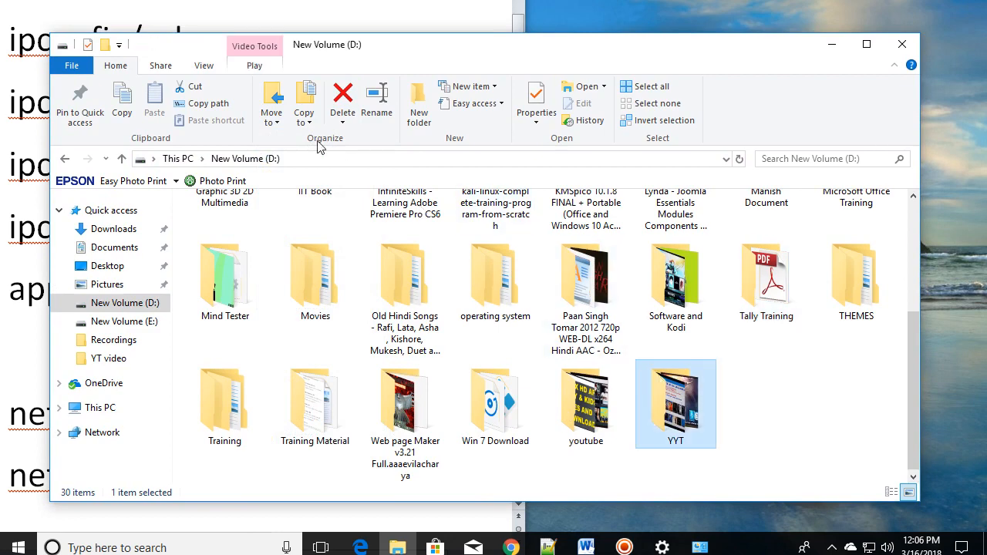
pyautogui.click(282, 124)
pyautogui.scroll(-3, 297, 316)
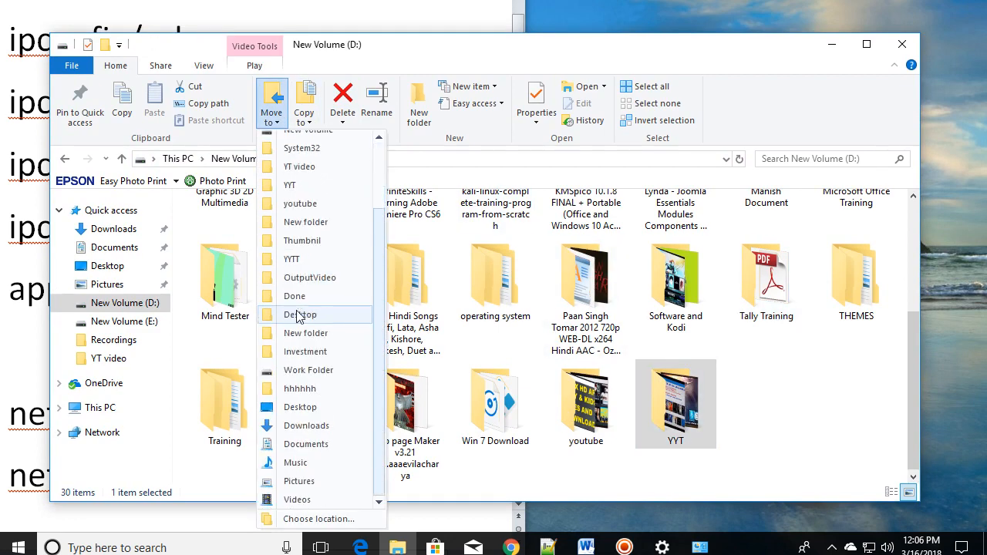
pyautogui.scroll(3, 293, 416)
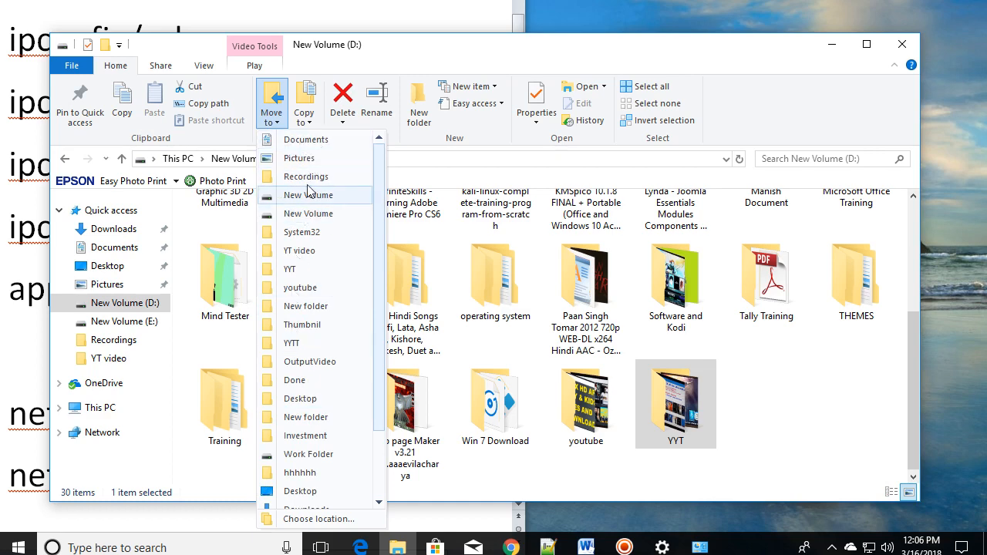
pyautogui.click(312, 125)
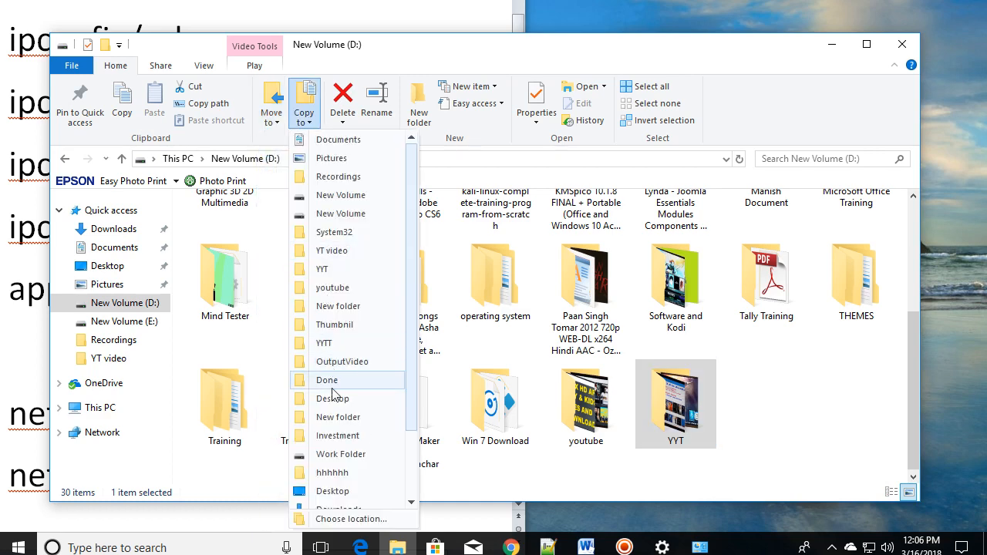
pyautogui.scroll(-3, 328, 382)
pyautogui.scroll(3, 328, 380)
pyautogui.click(792, 69)
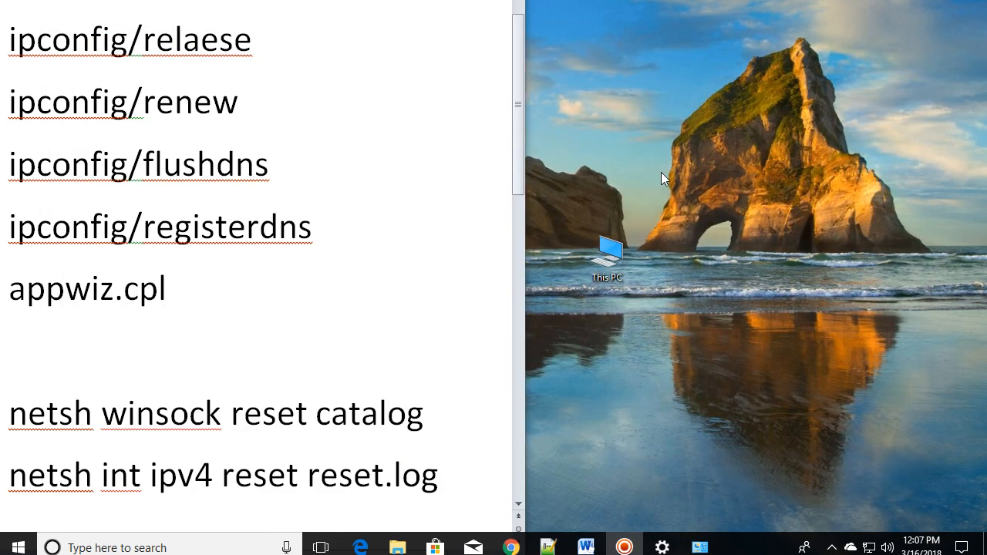
pyautogui.moveTo(610, 255); pyautogui.dragTo(657, 324)
pyautogui.click(662, 325)
pyautogui.moveTo(665, 264); pyautogui.dragTo(615, 250)
pyautogui.click(664, 351)
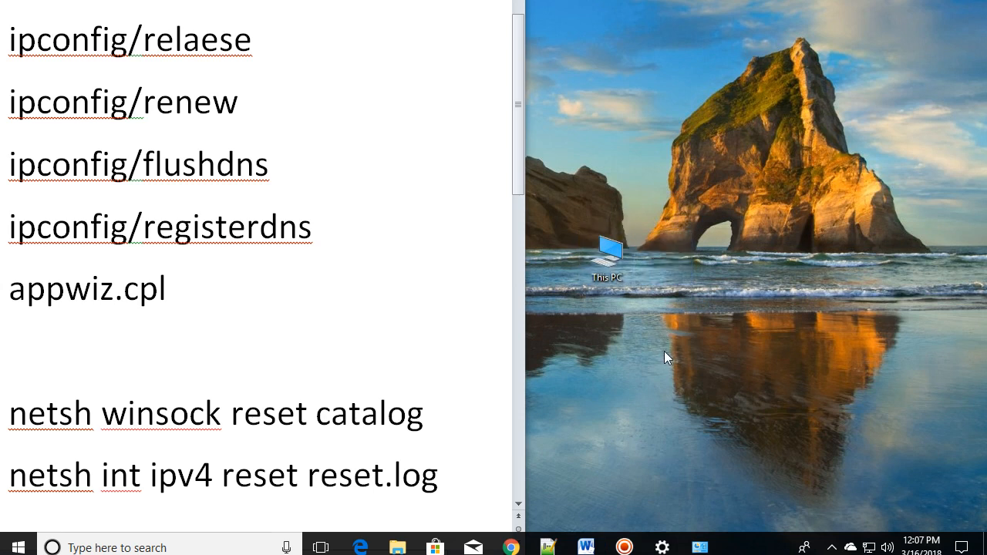
# Open Computer Management for This PC and display Device Manager.
pyautogui.rightClick(604, 255)
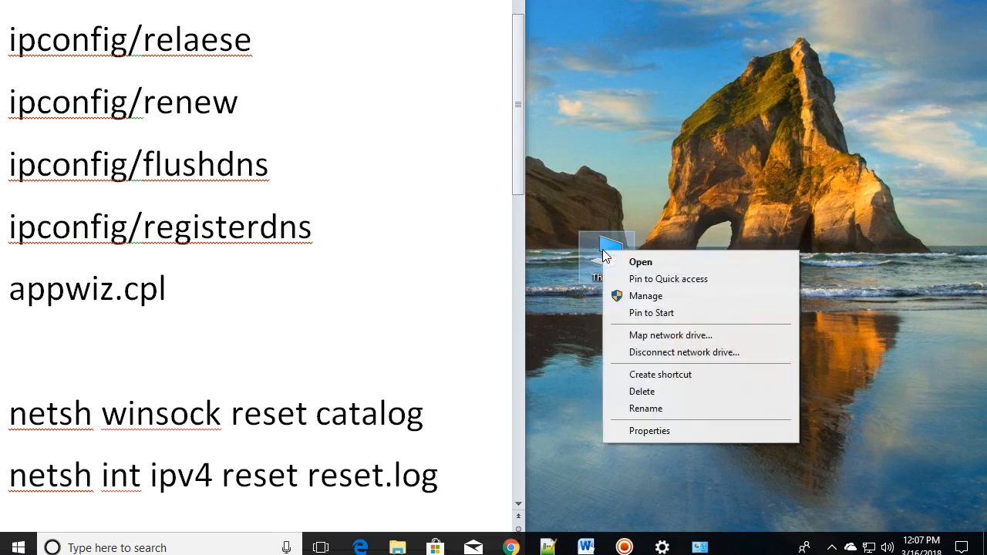
pyautogui.click(655, 296)
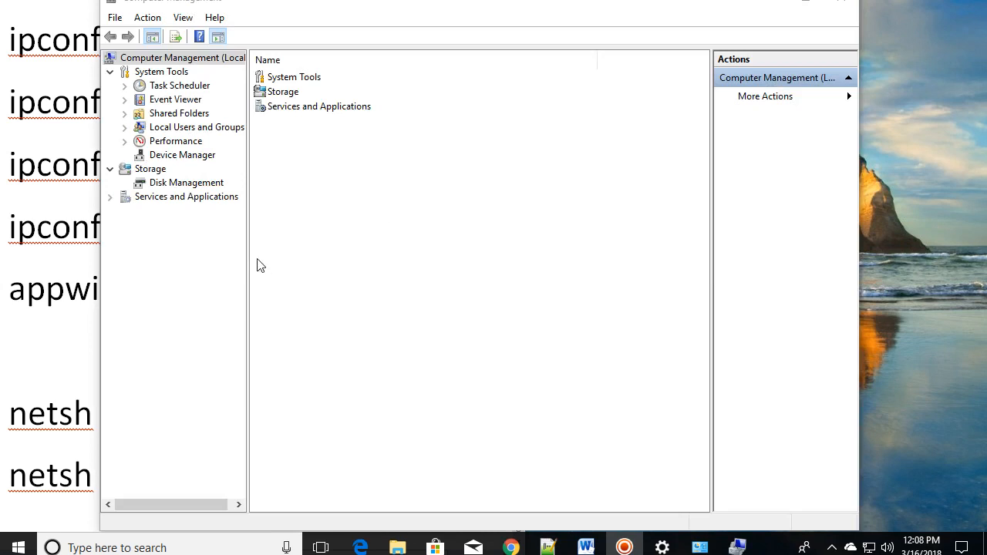
pyautogui.click(182, 157)
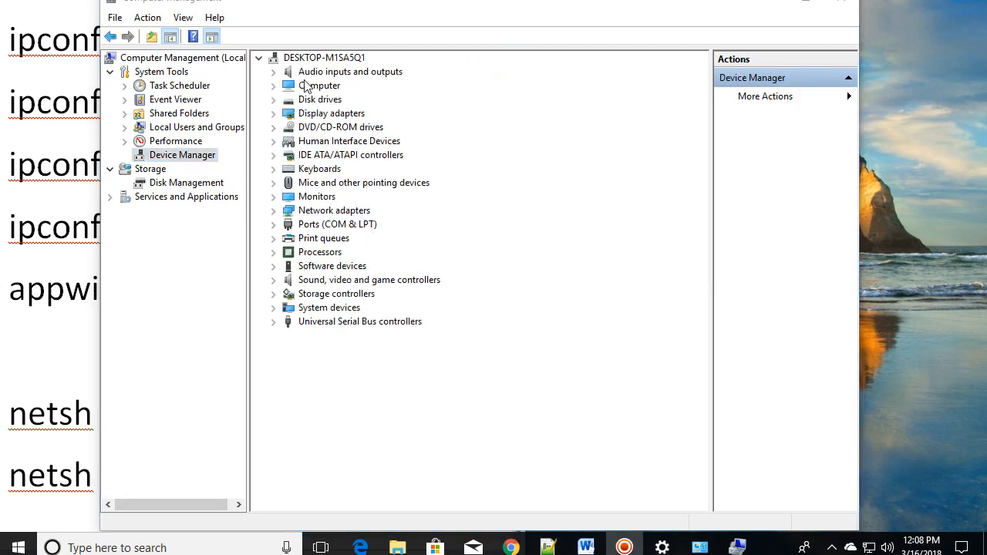
# Expand Audio inputs and outputs and check the driver options for the Realtek microphone and speakers.
pyautogui.click(274, 73)
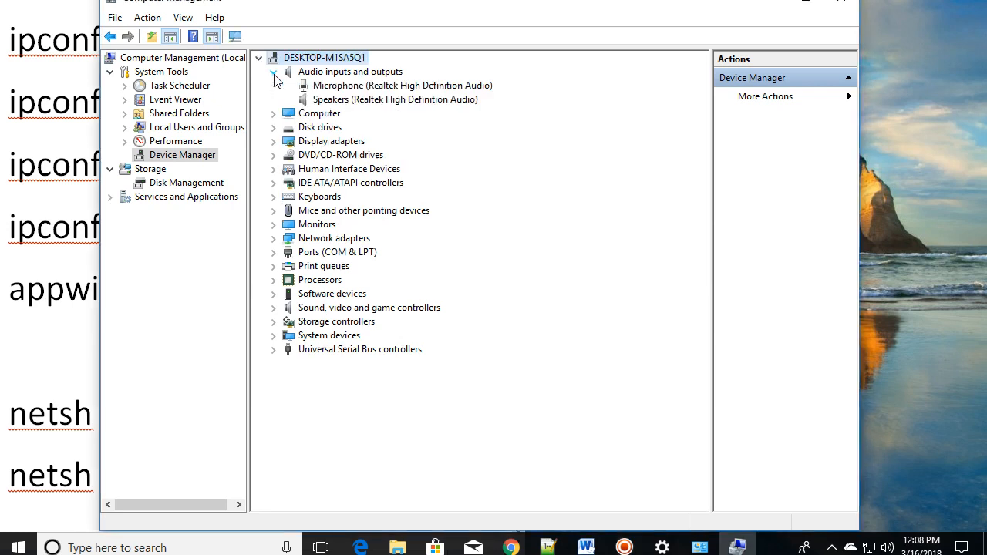
pyautogui.rightClick(327, 74)
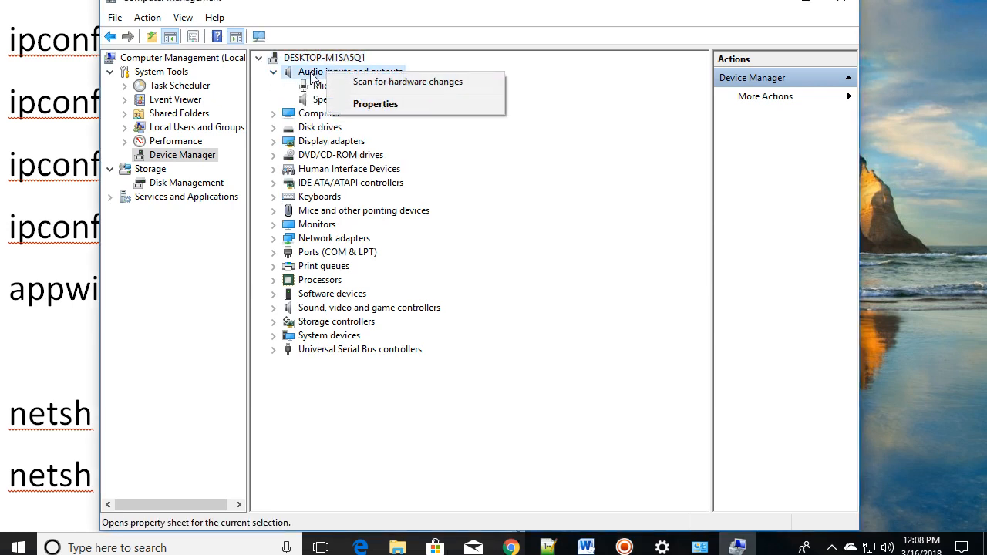
pyautogui.click(347, 86)
pyautogui.click(353, 87)
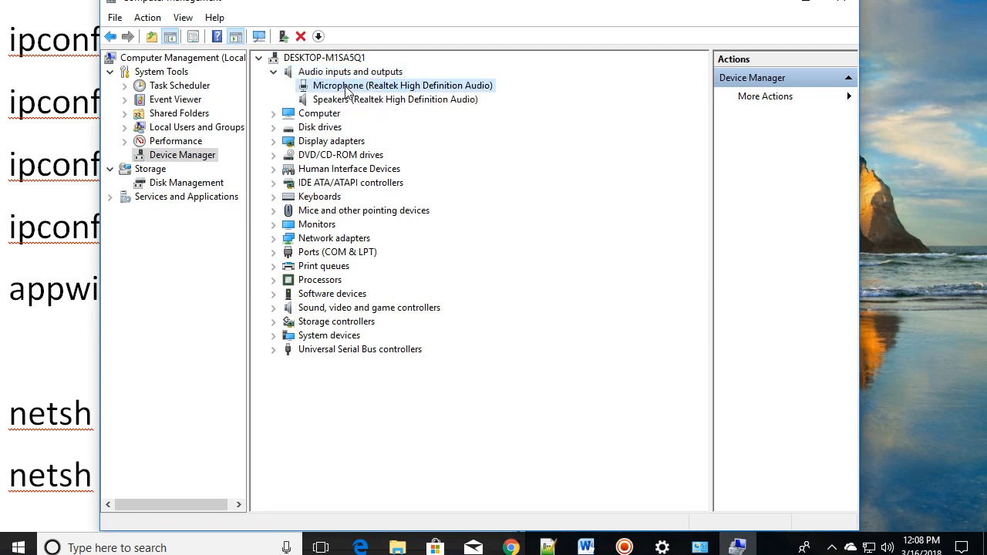
pyautogui.rightClick(403, 91)
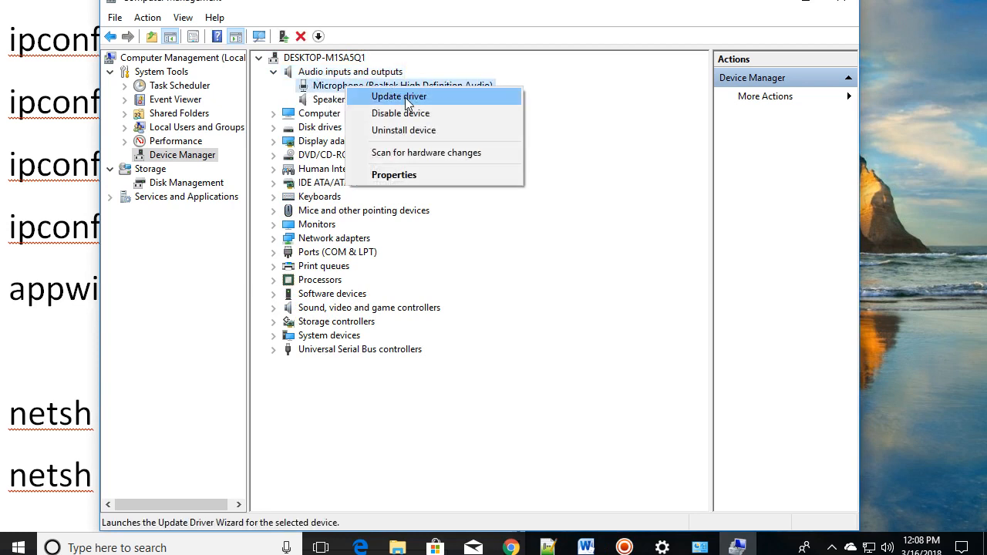
pyautogui.rightClick(339, 101)
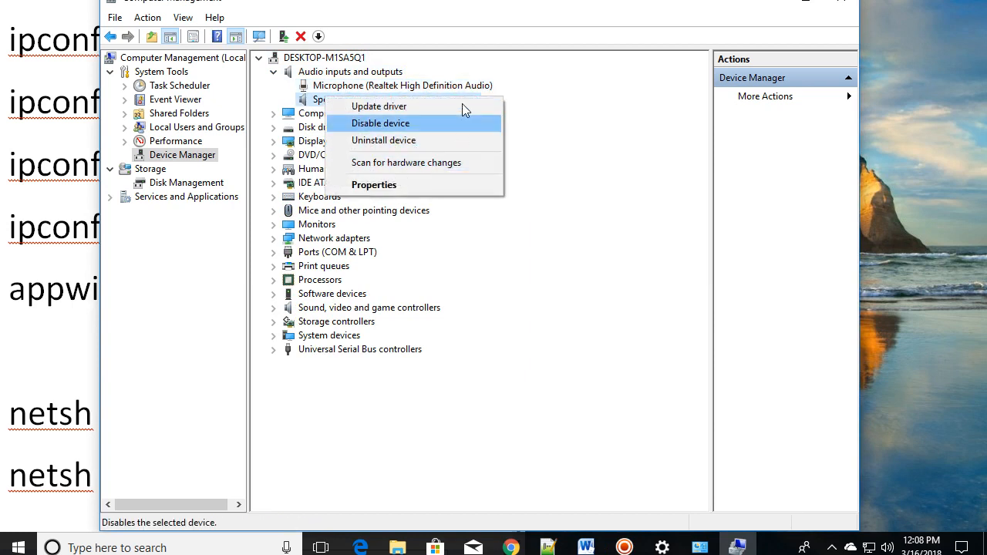
# Check the driver options for the ACPI x64-based PC and the Microsoft Basic Display Adapter.
pyautogui.click(274, 113)
pyautogui.rightClick(336, 133)
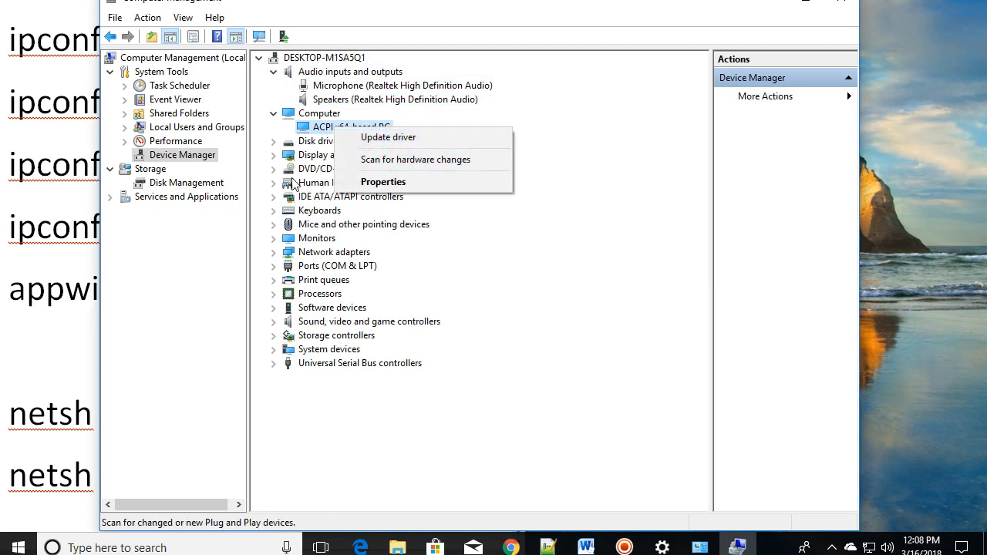
pyautogui.click(273, 157)
pyautogui.click(273, 154)
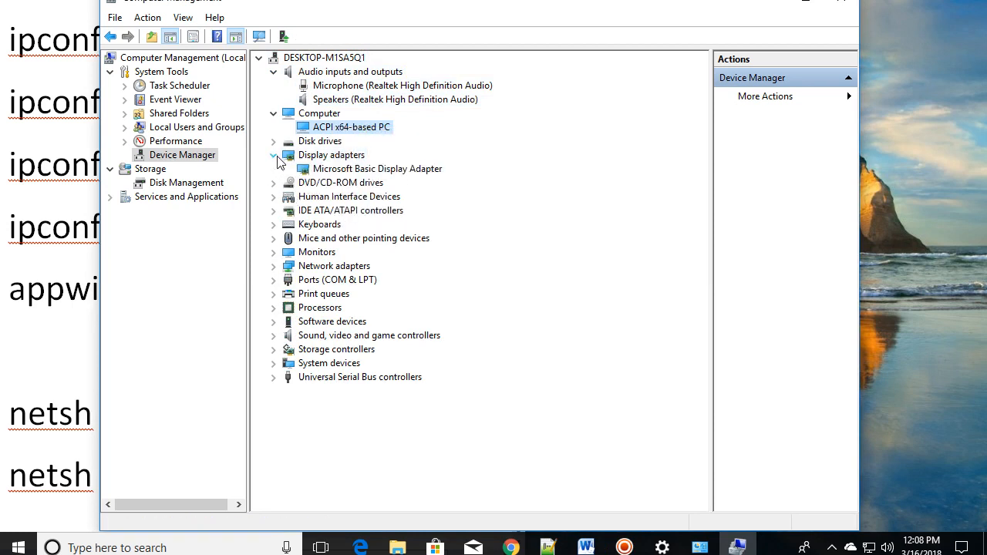
pyautogui.rightClick(330, 170)
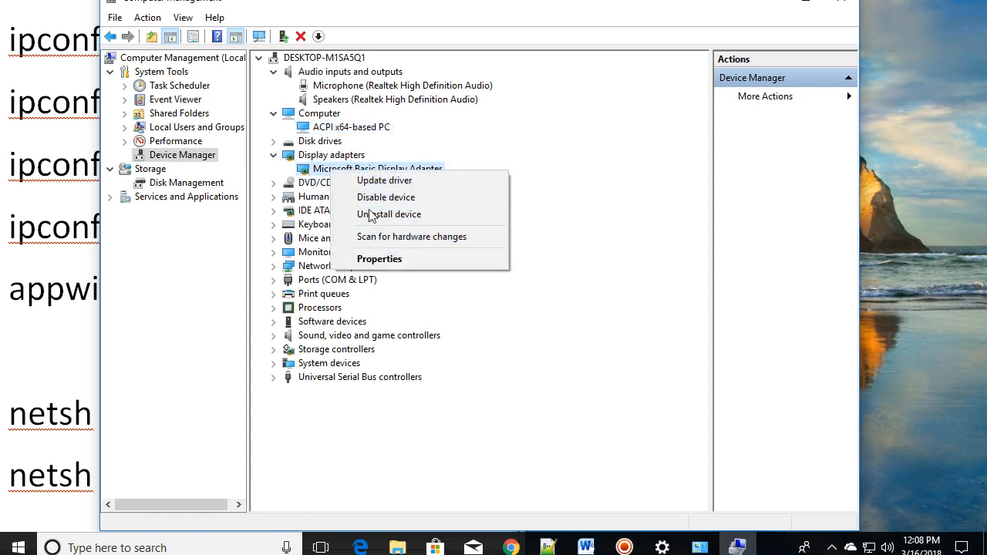
# Expand Mice and other pointing devices, check the HID-compliant mouse's driver options, and reposition the Computer Management window.
pyautogui.click(275, 244)
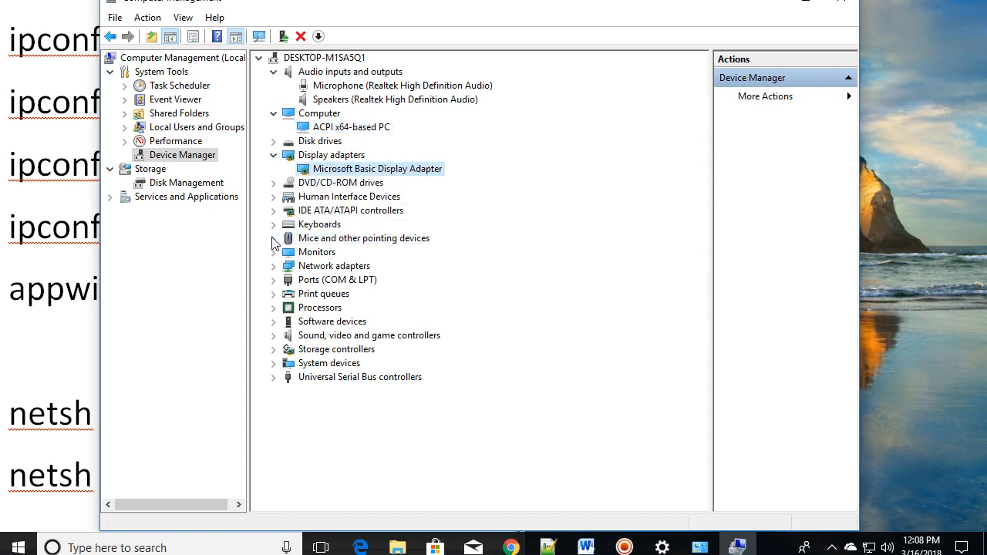
pyautogui.click(275, 239)
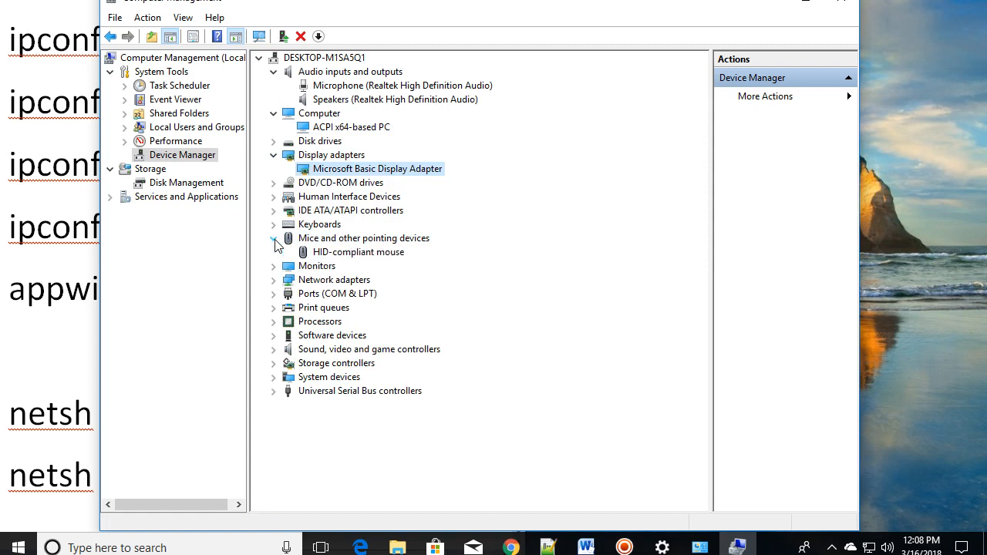
pyautogui.rightClick(339, 253)
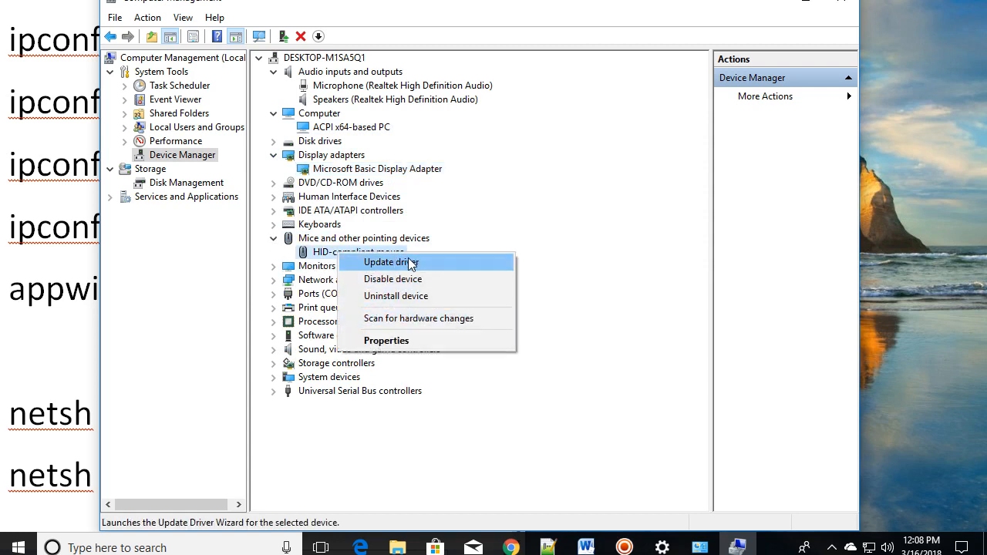
pyautogui.click(354, 459)
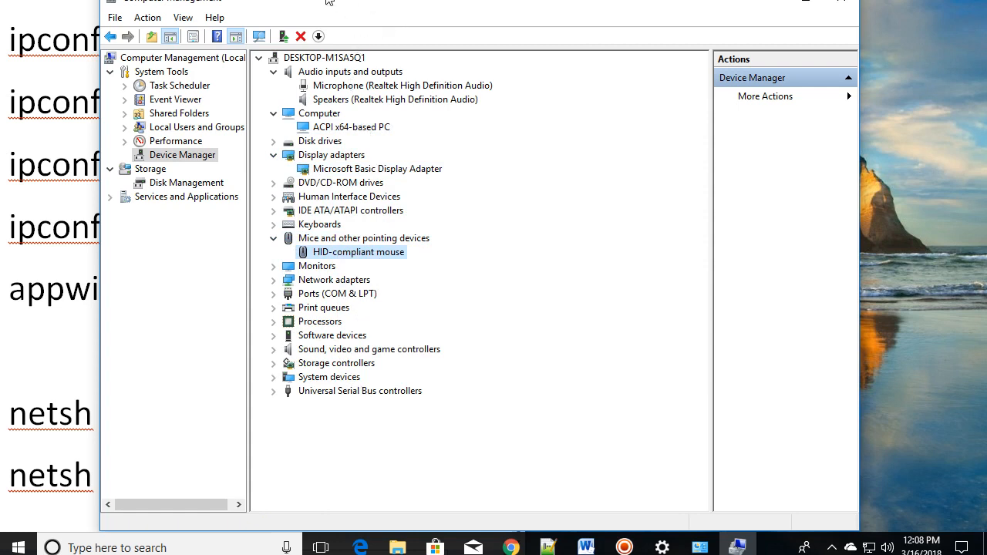
pyautogui.moveTo(329, 2)
pyautogui.mouseDown()
pyautogui.moveTo(337, 11)
pyautogui.moveTo(330, 3)
pyautogui.mouseUp()
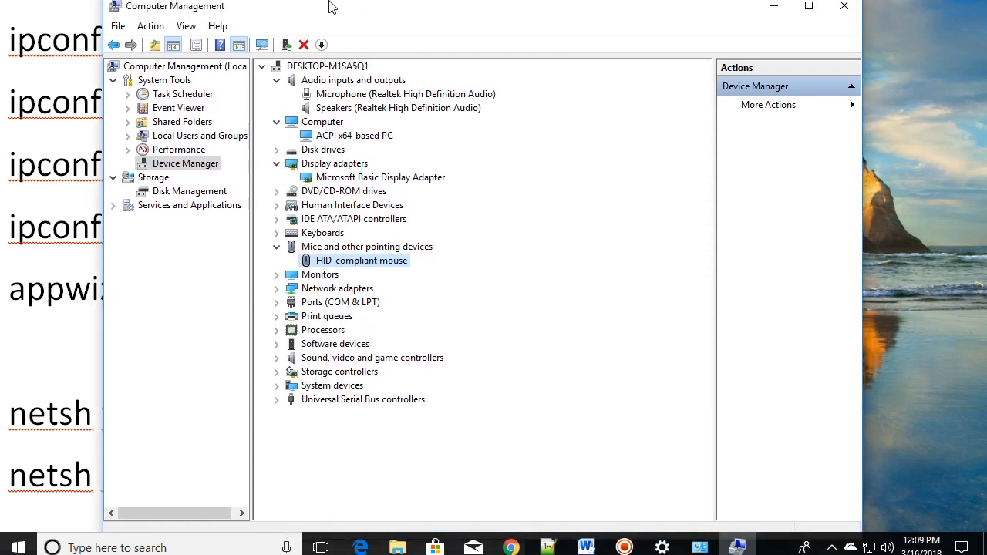